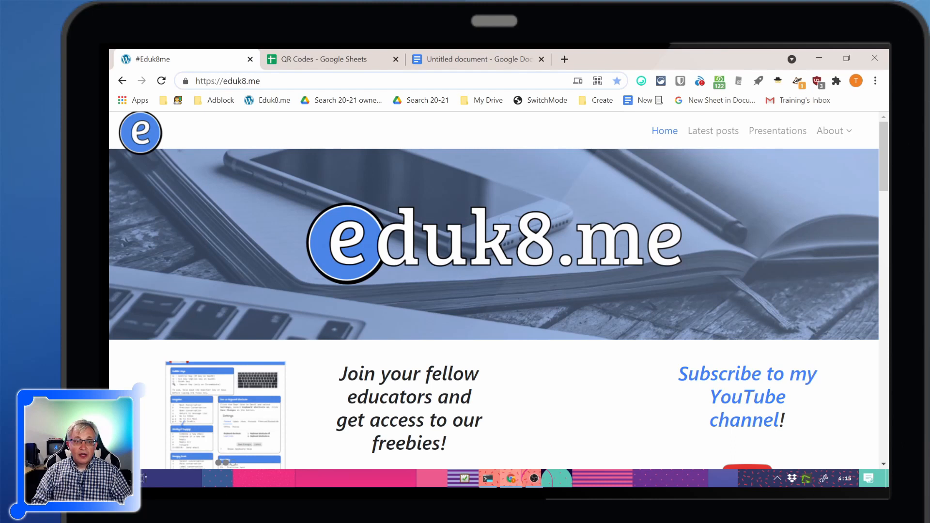
Show the QR code for the eduk8.me page, and review the links and their QR codes on Sheet1 of the QR Codes spreadsheet
{"action": "left_click", "coordinate": [597, 80]}
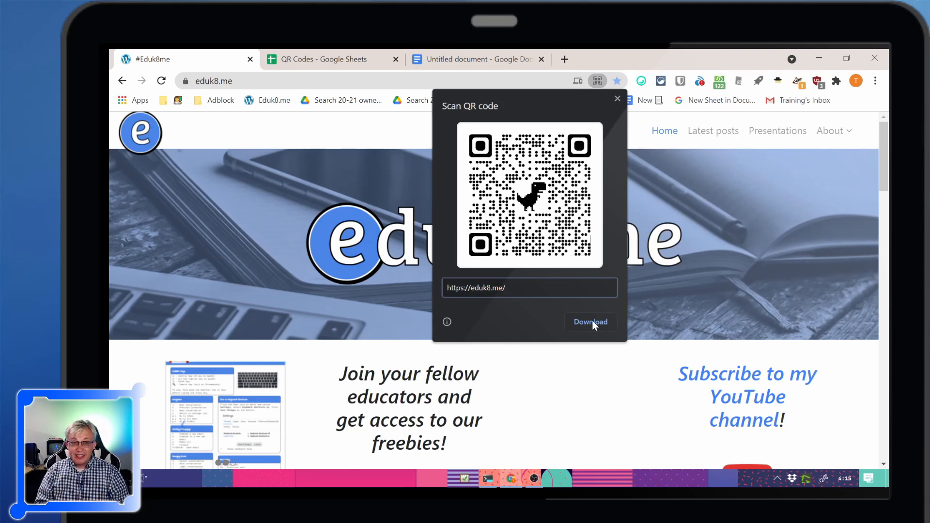
{"action": "left_click", "coordinate": [350, 57]}
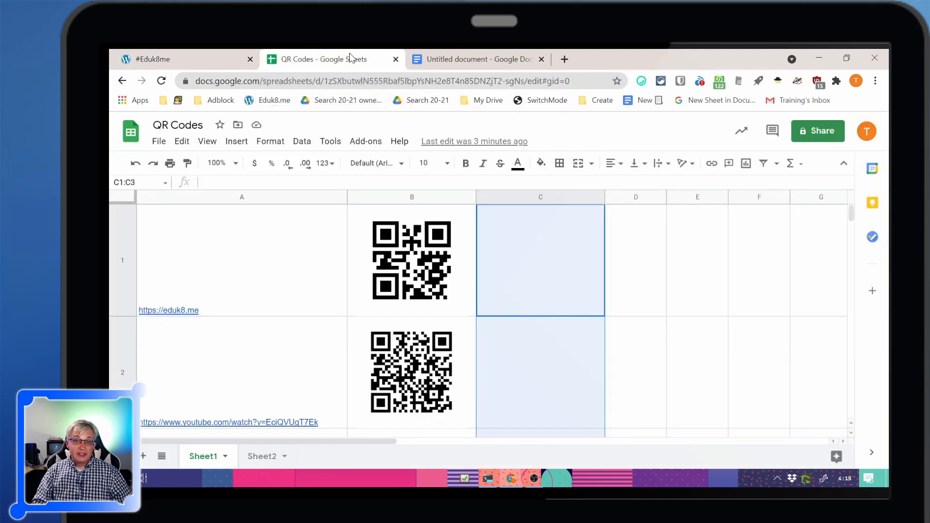
{"action": "scroll", "coordinate": [260, 371], "scroll_direction": "down", "scroll_amount": 1}
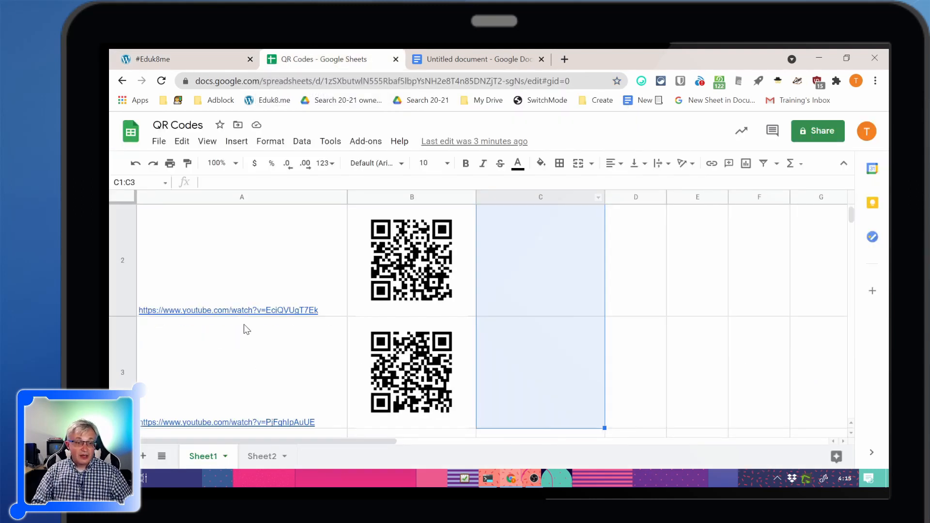
{"action": "mouse_move", "coordinate": [244, 324]}
{"action": "scroll", "coordinate": [176, 294], "scroll_direction": "up", "scroll_amount": 1}
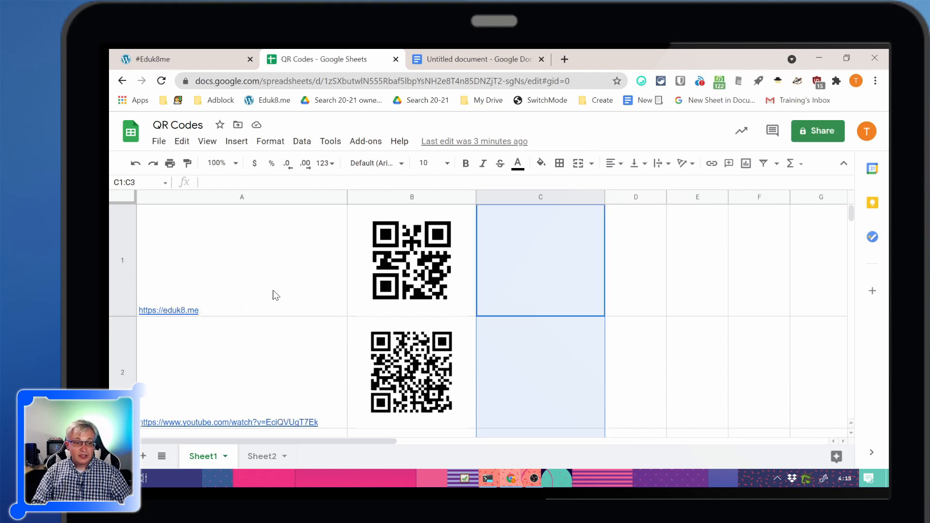
{"action": "left_click", "coordinate": [322, 297]}
{"action": "left_click", "coordinate": [336, 404]}
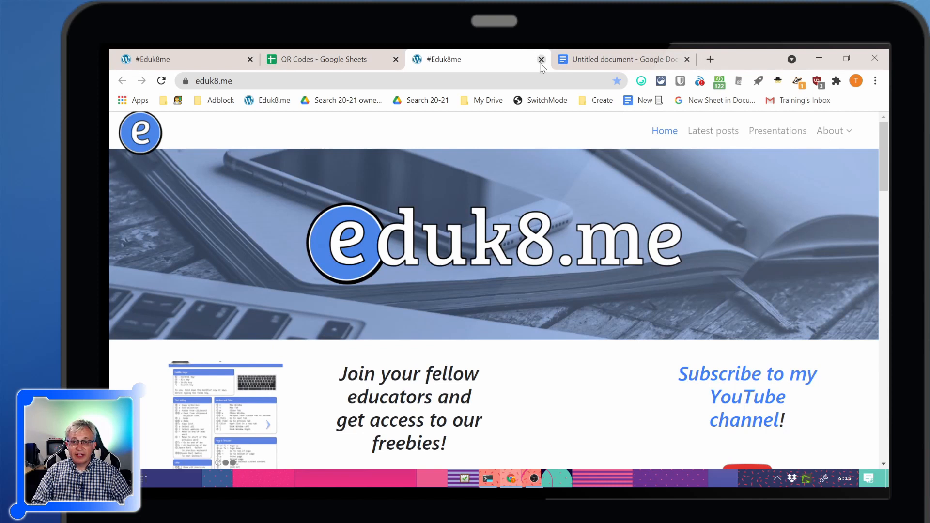
{"action": "left_click", "coordinate": [541, 59]}
{"action": "scroll", "coordinate": [249, 306], "scroll_direction": "down", "scroll_amount": 1}
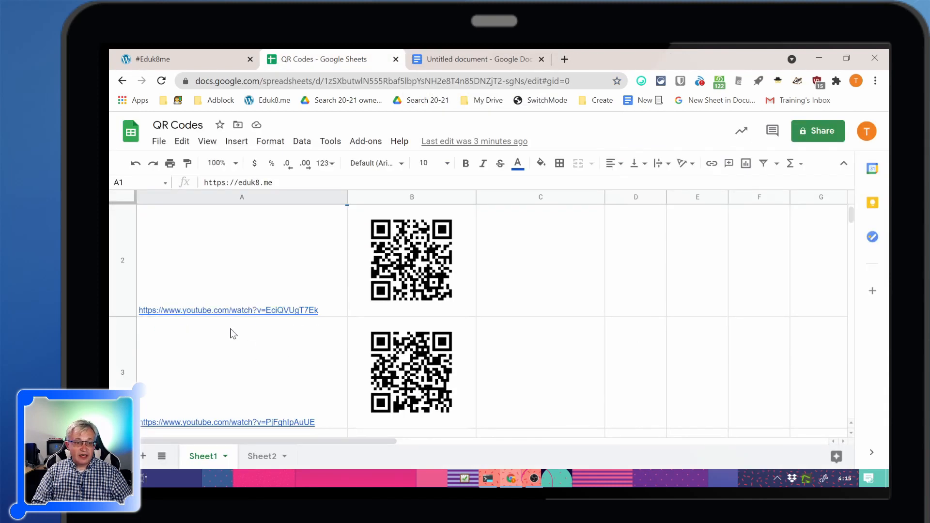
{"action": "scroll", "coordinate": [241, 382], "scroll_direction": "down", "scroll_amount": 1}
{"action": "mouse_move", "coordinate": [240, 373]}
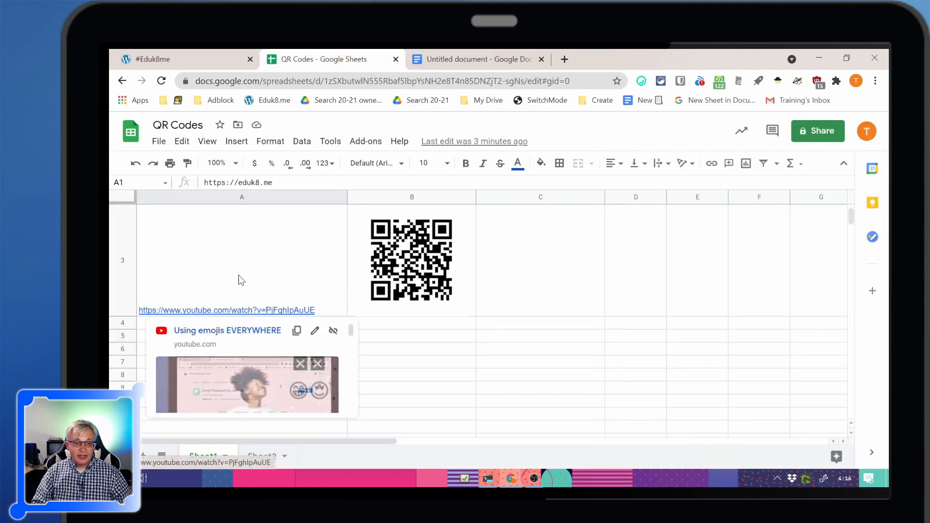
{"action": "scroll", "coordinate": [239, 276], "scroll_direction": "up", "scroll_amount": 2}
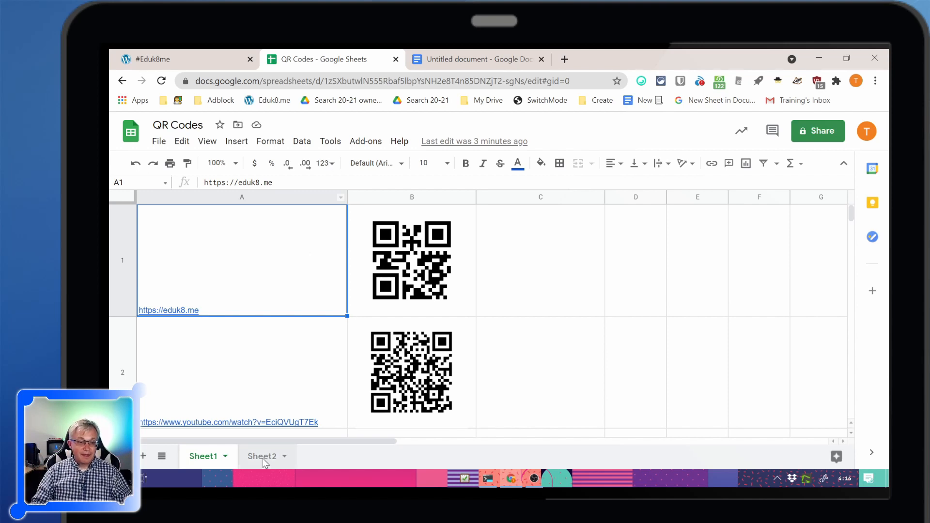
{"action": "left_click", "coordinate": [143, 457]}
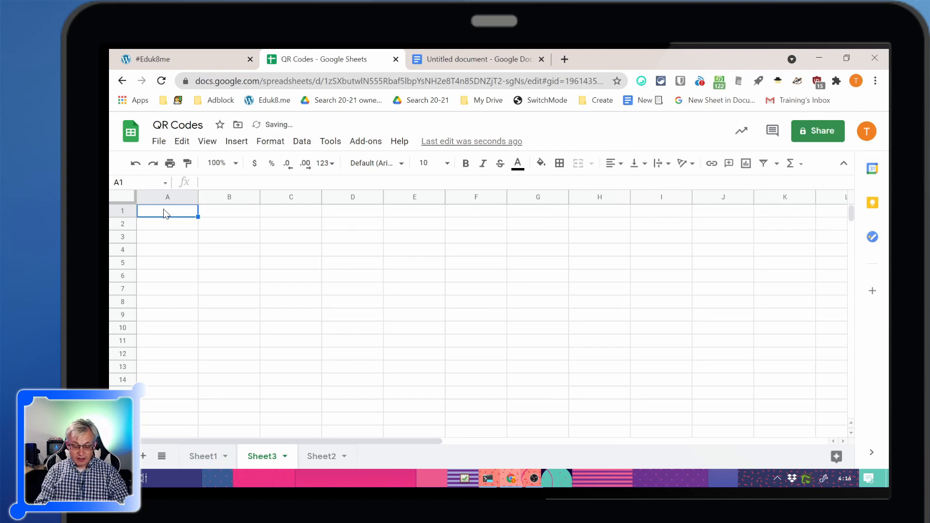
{"action": "type", "text": "https://"}
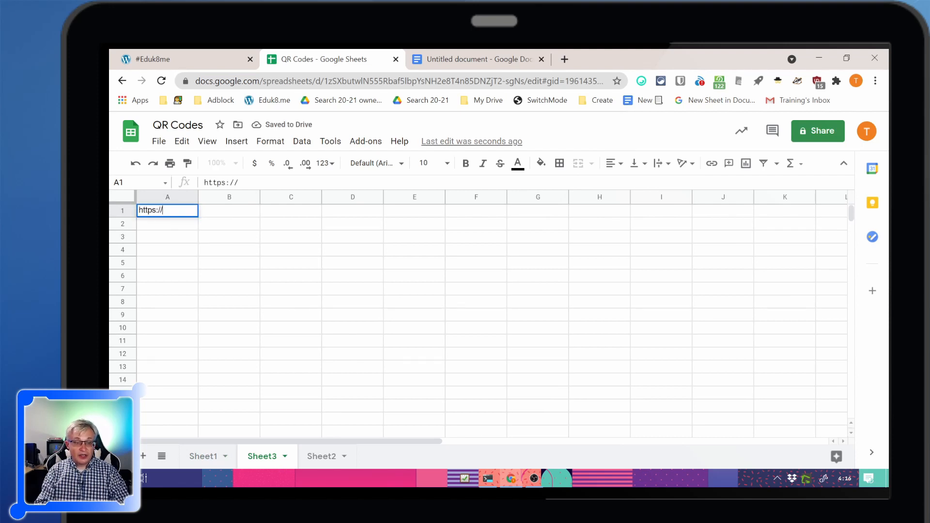
{"action": "type", "text": "eduk8.me"}
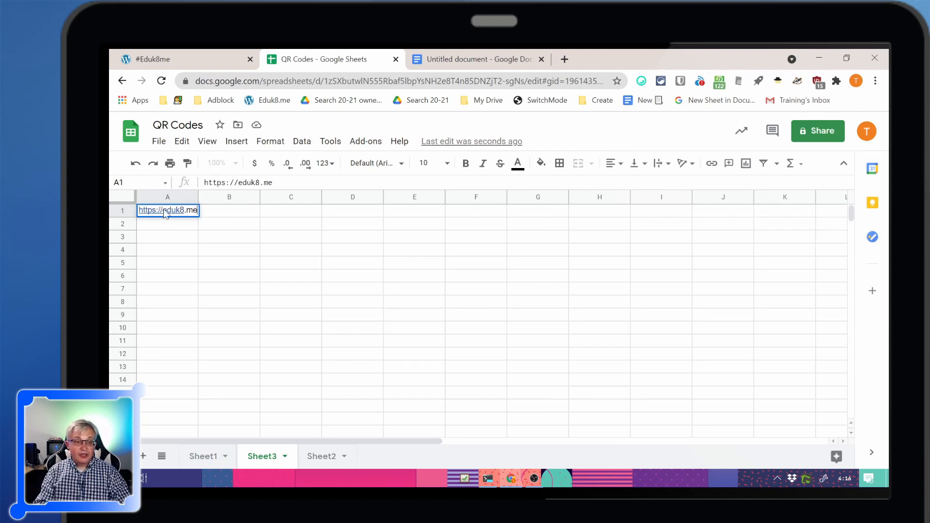
{"action": "key", "text": "Return"}
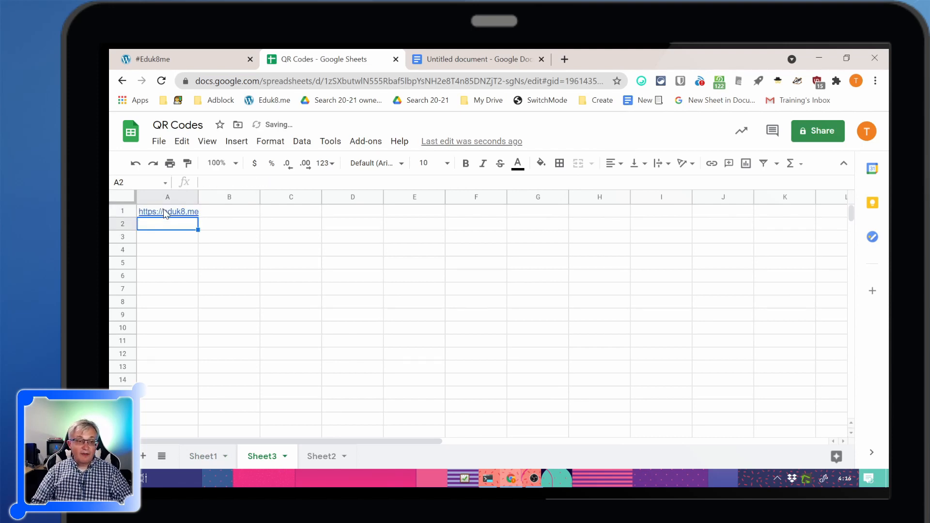
Copy the two YouTube links from Sheet1 cells A2:A3 into Sheet3, starting at cell A2
{"action": "left_click", "coordinate": [194, 458]}
{"action": "left_click_drag", "start_coordinate": [201, 388], "coordinate": [207, 438]}
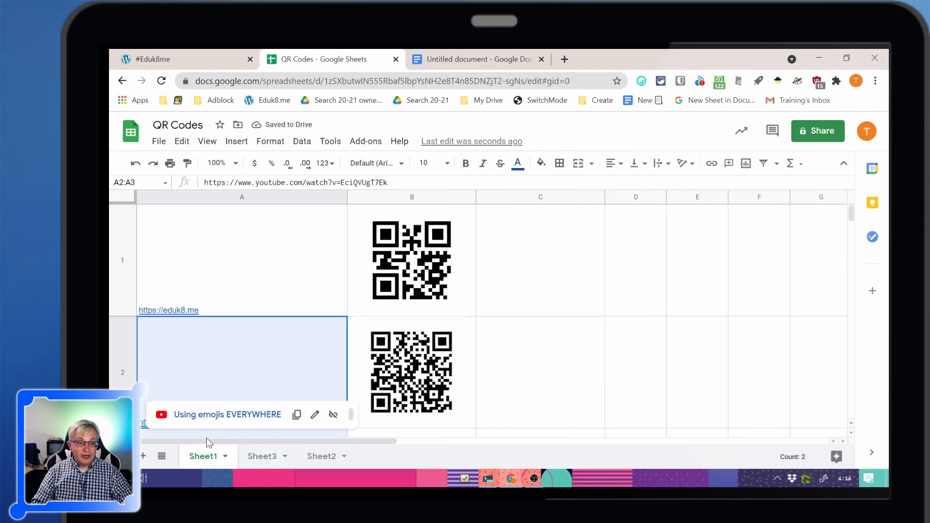
{"action": "scroll", "coordinate": [388, 426], "scroll_direction": "down", "scroll_amount": 1}
{"action": "key", "text": "ctrl+c"}
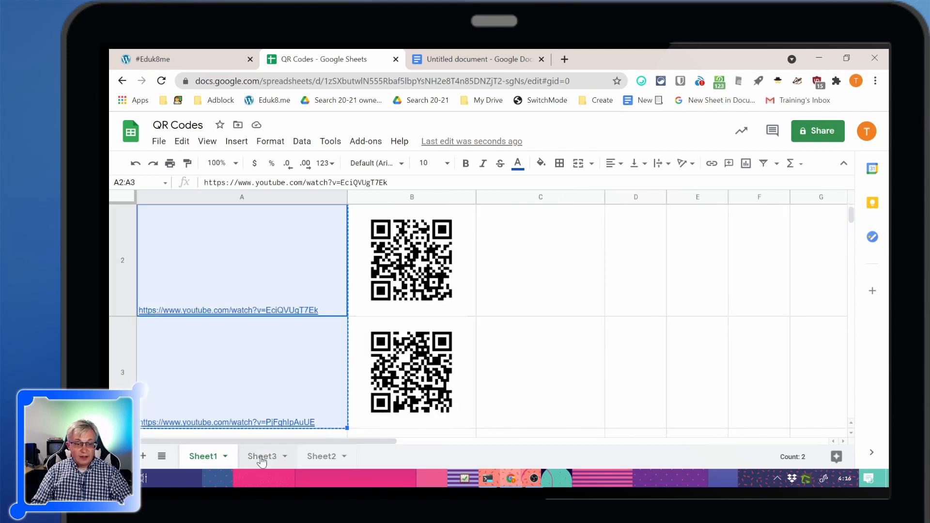
{"action": "left_click", "coordinate": [262, 457]}
{"action": "key", "text": "ctrl+v"}
{"action": "left_click", "coordinate": [440, 315]}
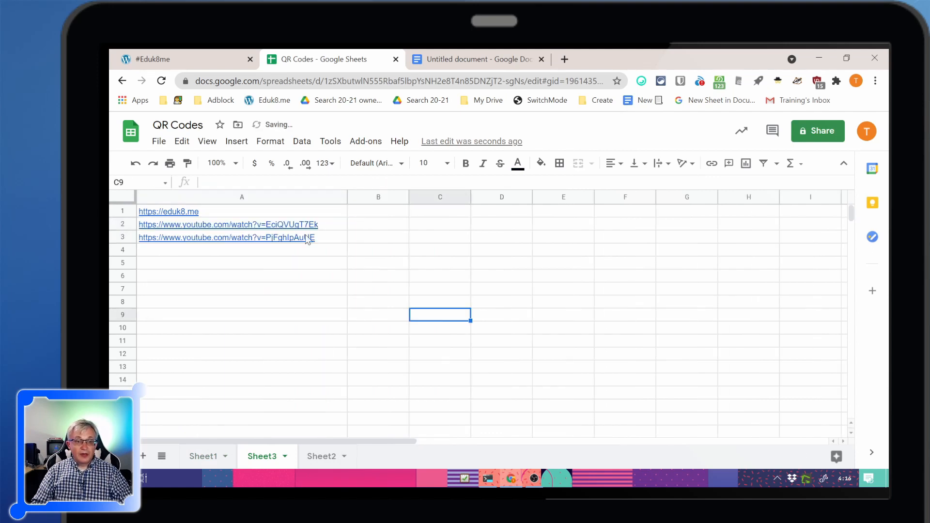
{"action": "left_click", "coordinate": [362, 210]}
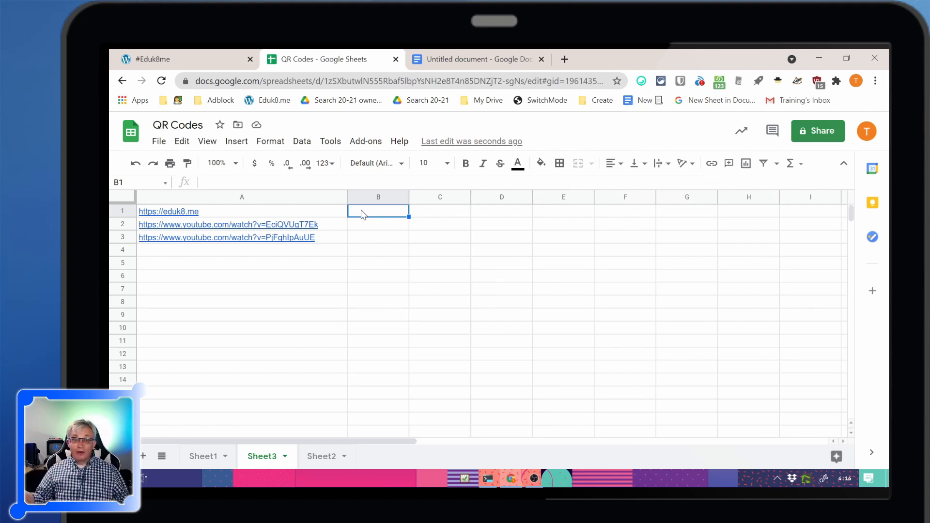
{"action": "left_click", "coordinate": [196, 459]}
{"action": "left_click", "coordinate": [416, 266]}
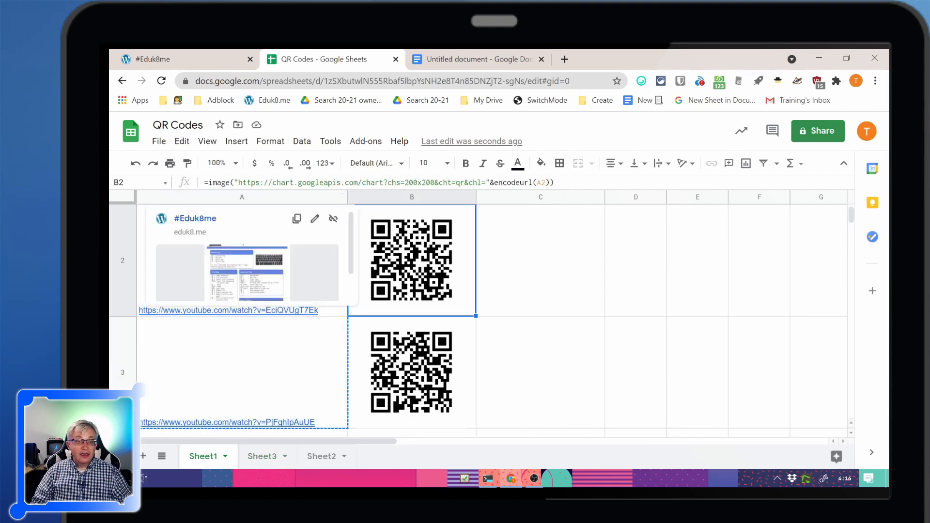
{"action": "left_click_drag", "start_coordinate": [239, 183], "coordinate": [486, 189]}
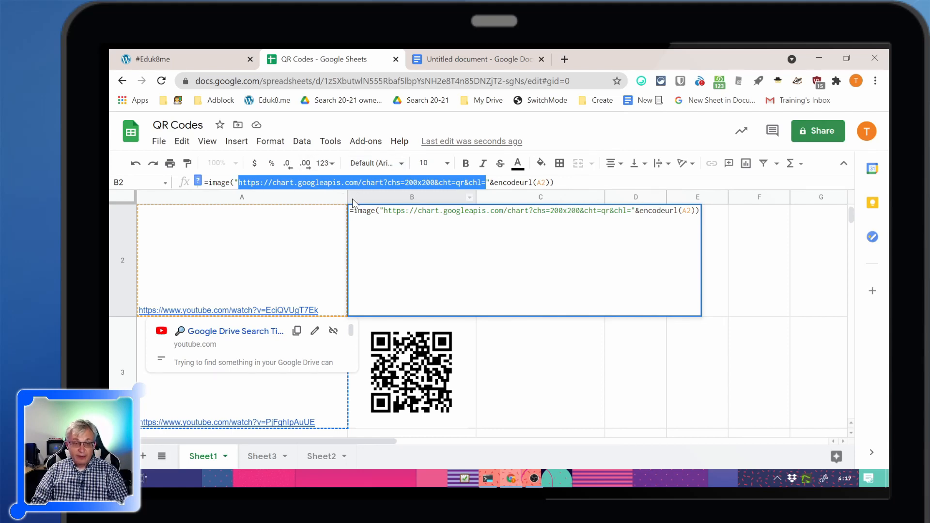
{"action": "key", "text": "ctrl+t"}
{"action": "key", "text": "ctrl+v"}
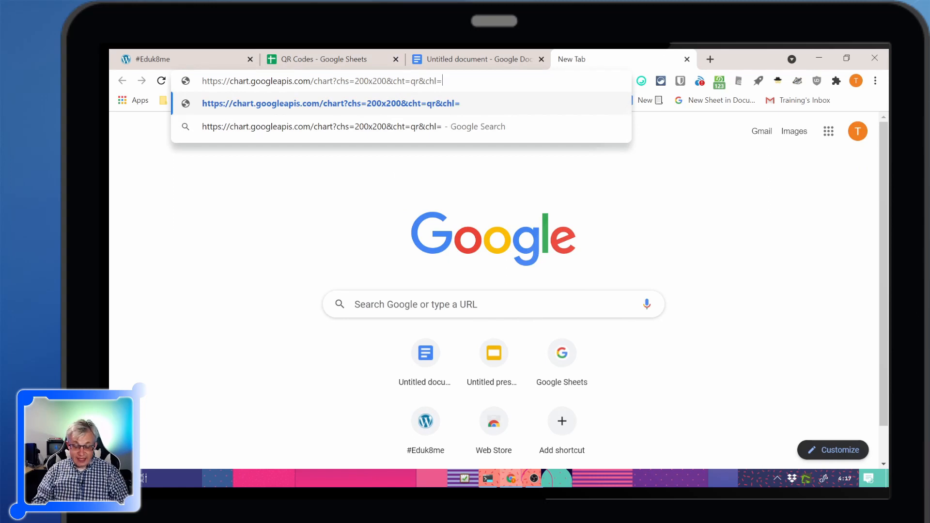
{"action": "type", "text": "https"}
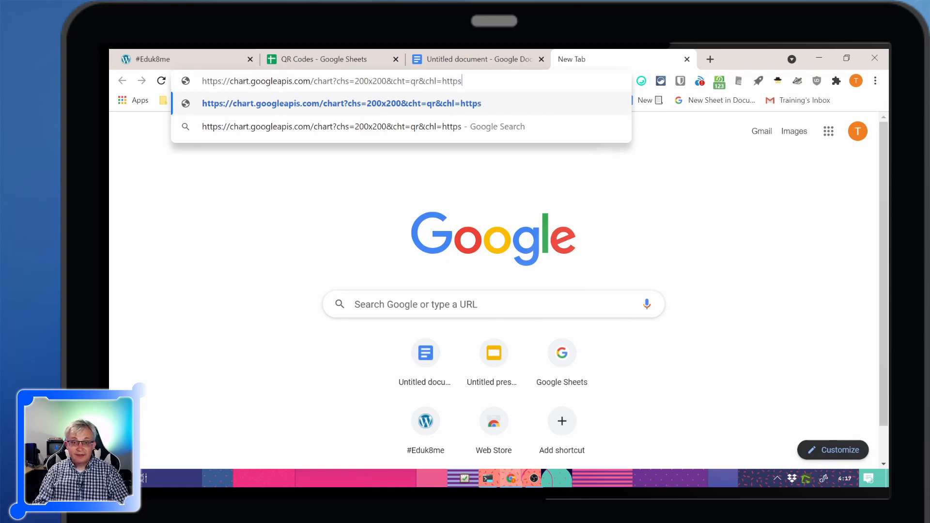
{"action": "type", "text": "://eduk8."}
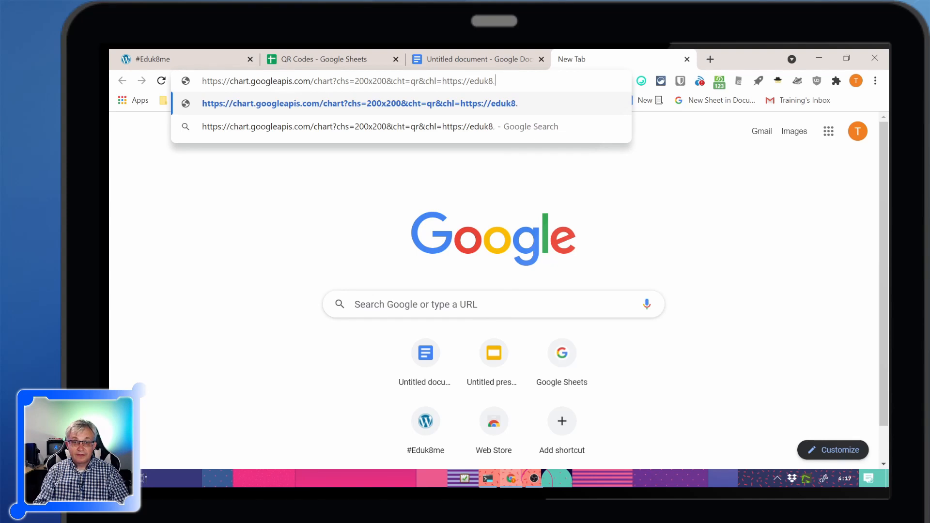
{"action": "type", "text": "me"}
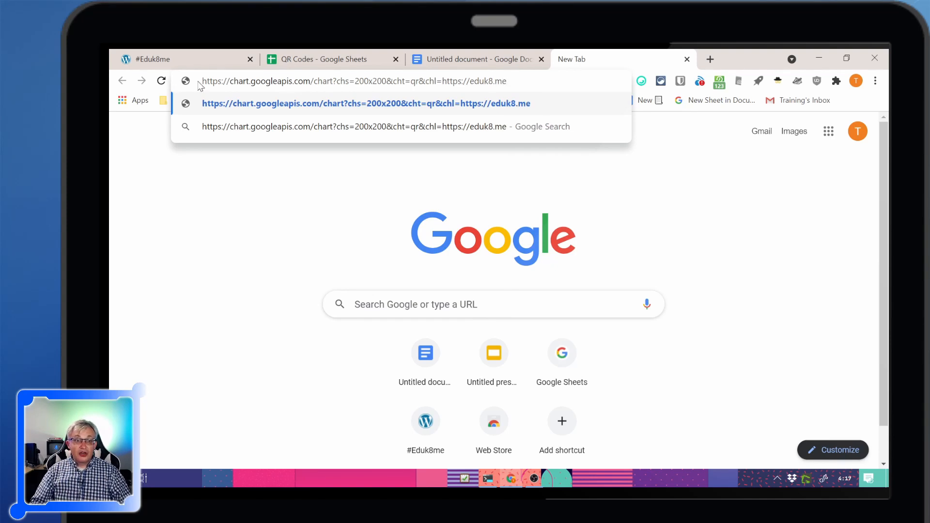
{"action": "left_click_drag", "start_coordinate": [203, 81], "coordinate": [442, 81]}
{"action": "key", "text": "ctrl+c"}
{"action": "left_click", "coordinate": [508, 81]}
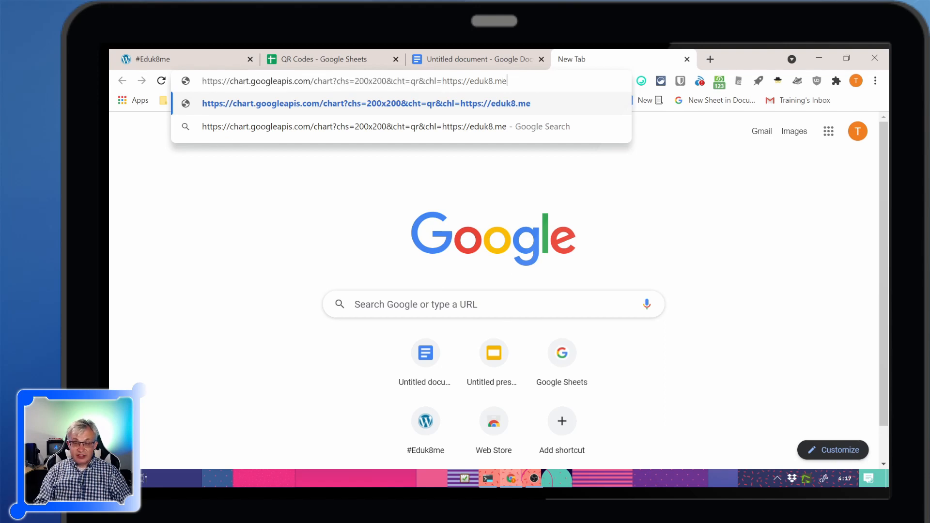
{"action": "key", "text": "Return"}
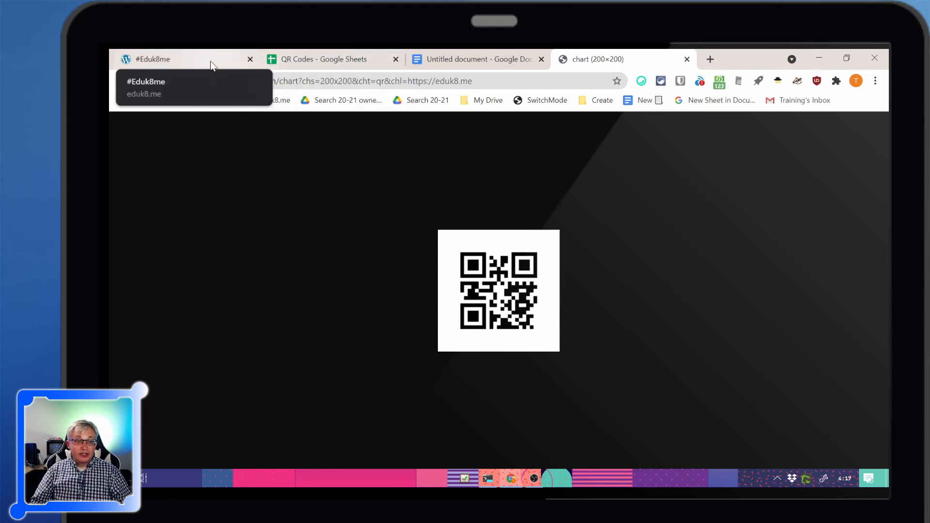
{"action": "left_click", "coordinate": [315, 59]}
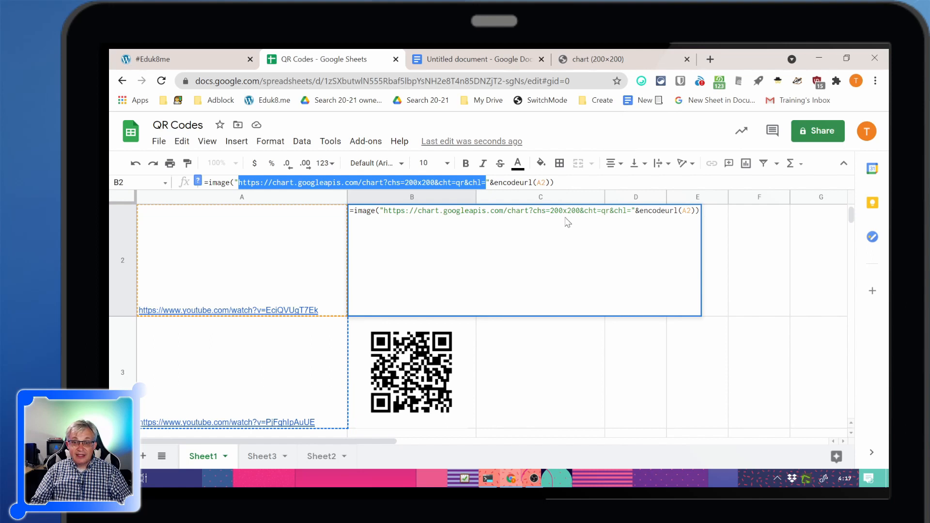
{"action": "left_click", "coordinate": [261, 457]}
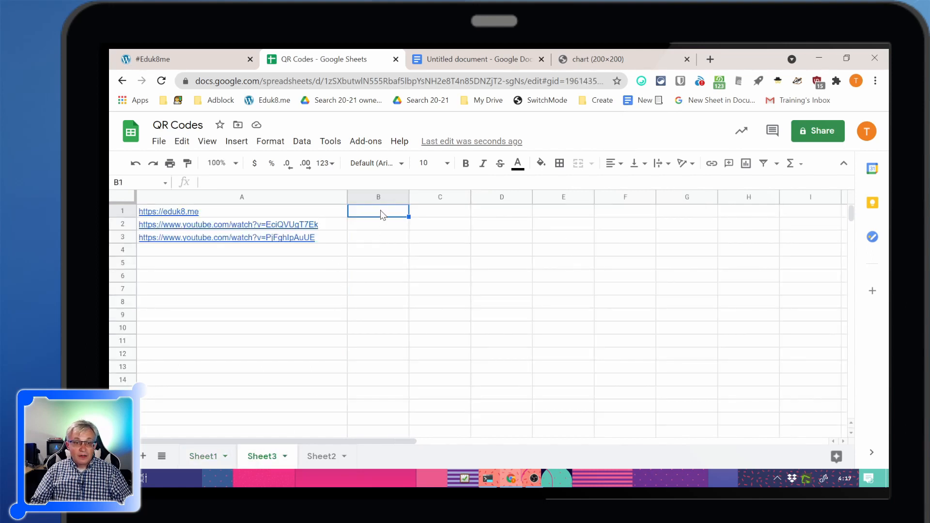
{"action": "key", "text": "Return"}
{"action": "type", "text": "="}
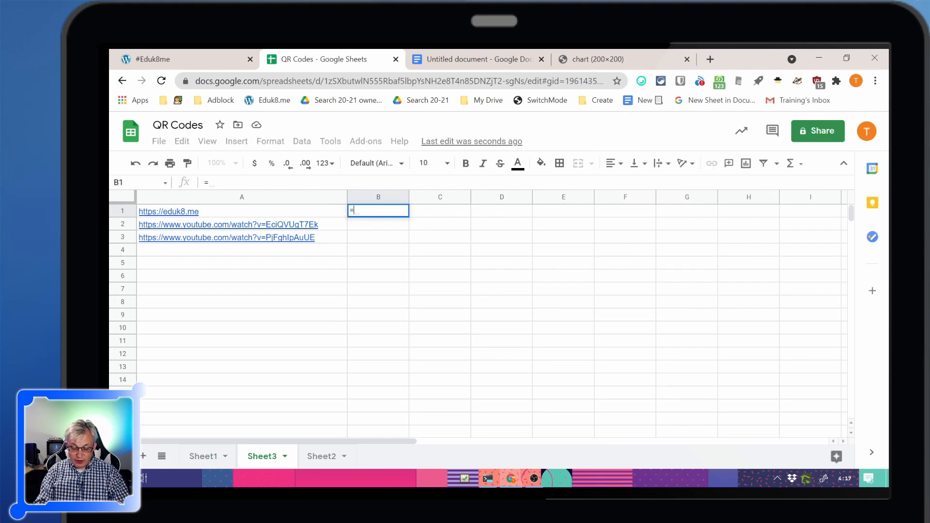
{"action": "type", "text": "imag"}
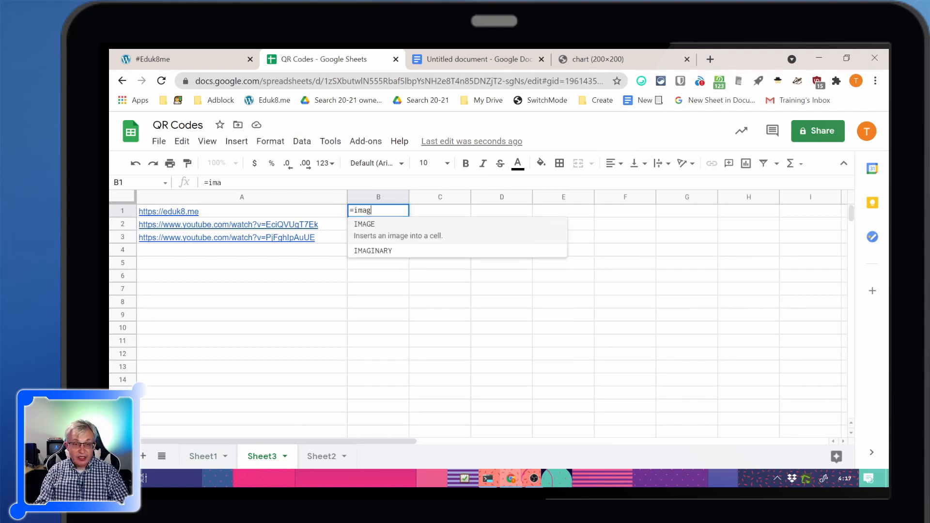
{"action": "type", "text": "e("}
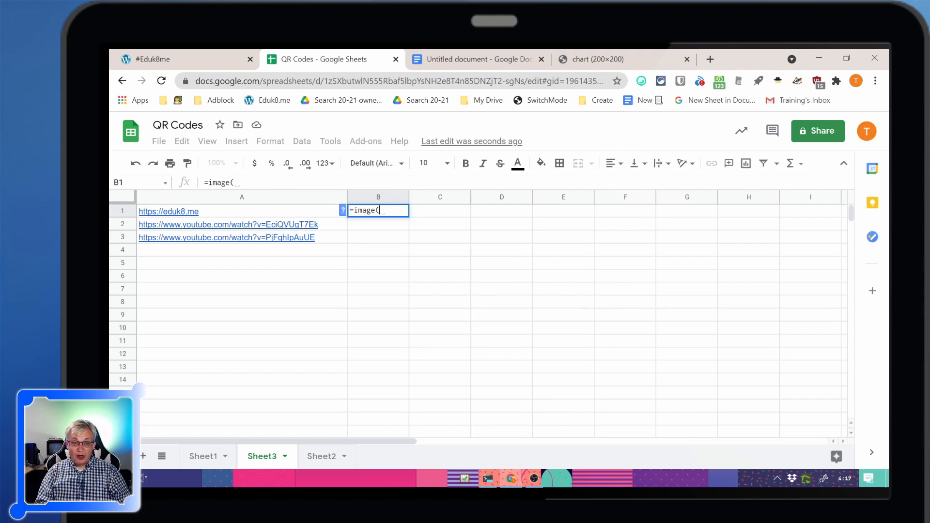
{"action": "type", "text": "\""}
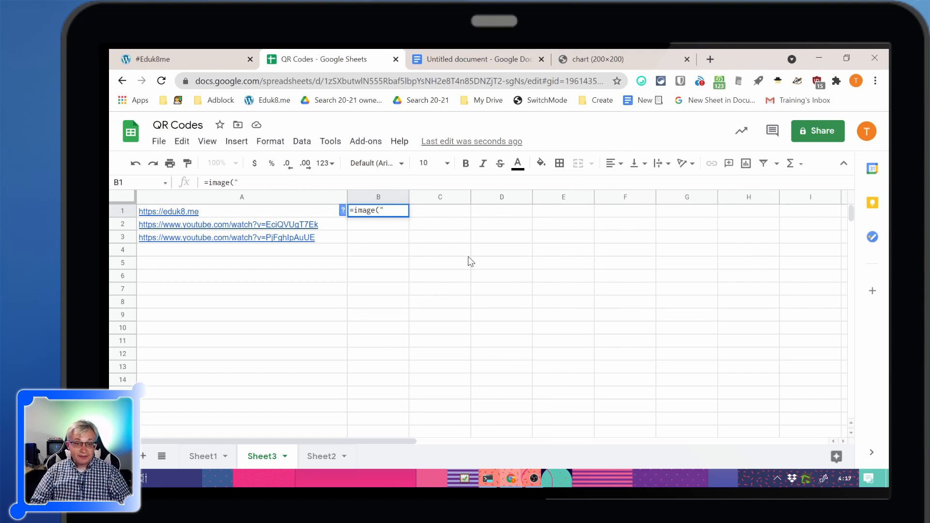
{"action": "key", "text": "ctrl+v"}
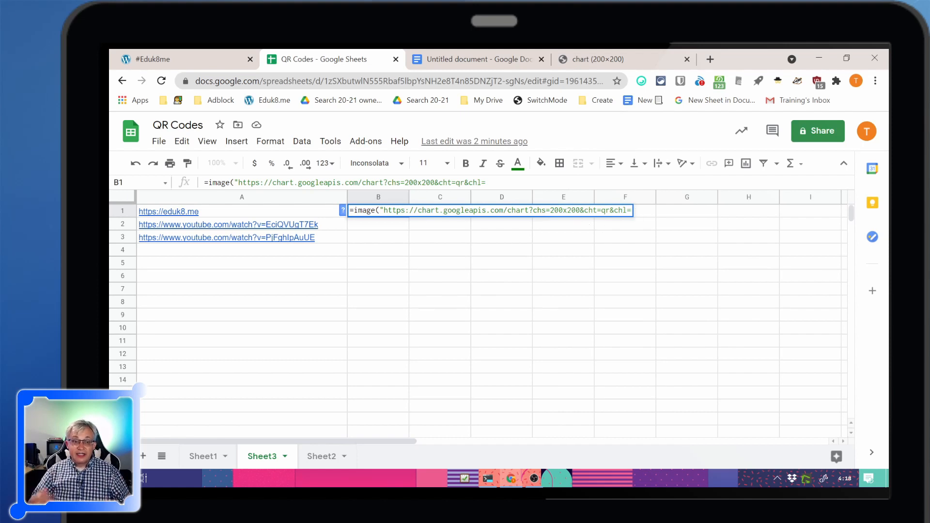
Complete the B1 formula by closing the quoted address, joining it to cell A1 with &a1, and closing the parenthesis
{"action": "mouse_move", "coordinate": [213, 217]}
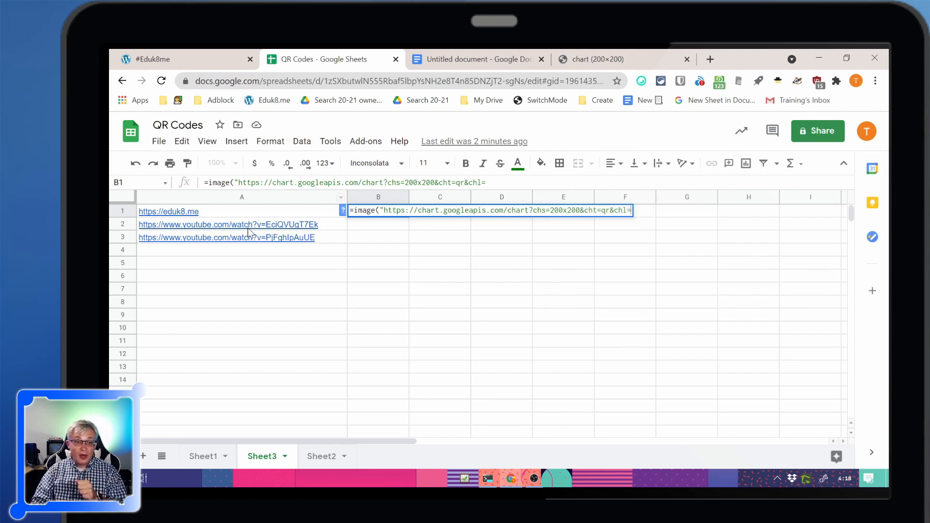
{"action": "mouse_move", "coordinate": [266, 213]}
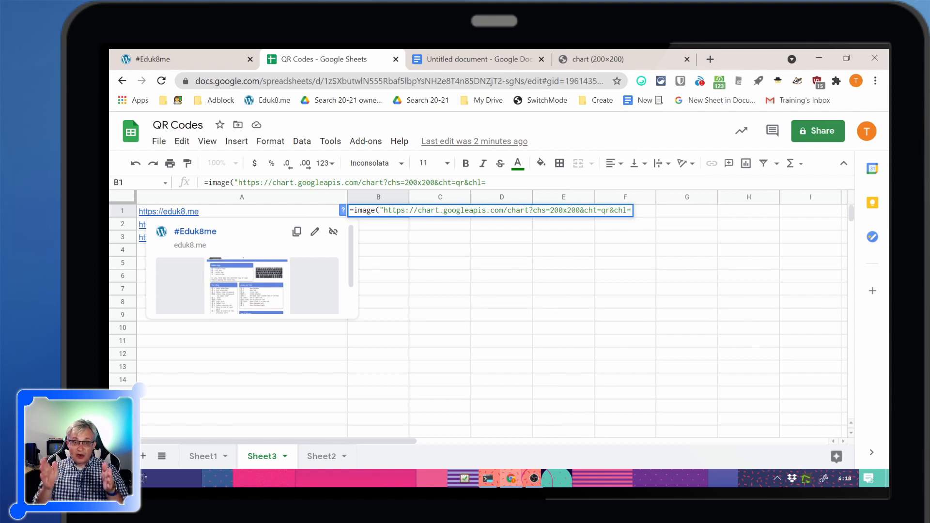
{"action": "type", "text": "\""}
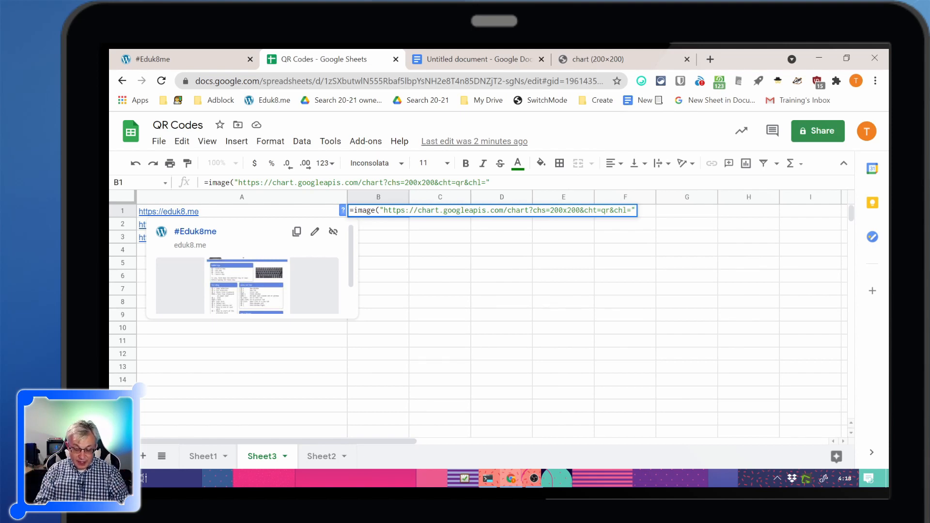
{"action": "type", "text": "&"}
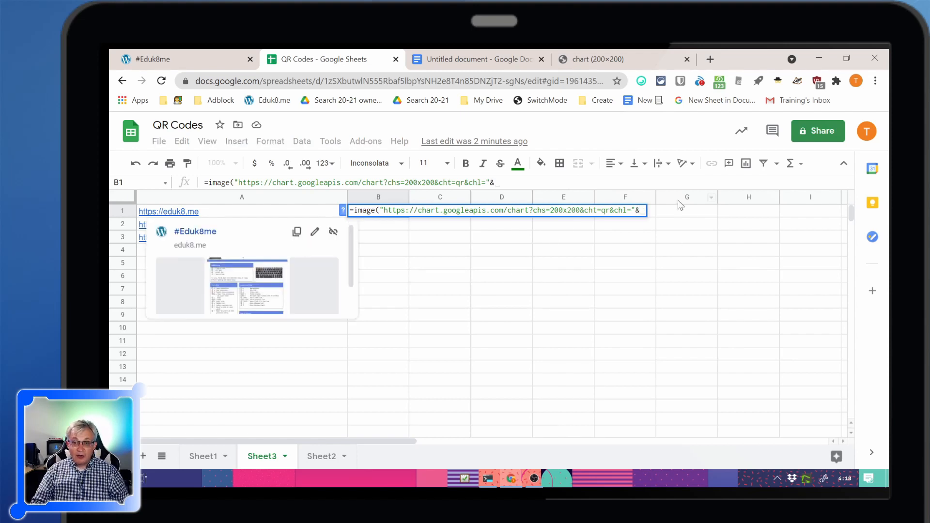
{"action": "type", "text": "a1"}
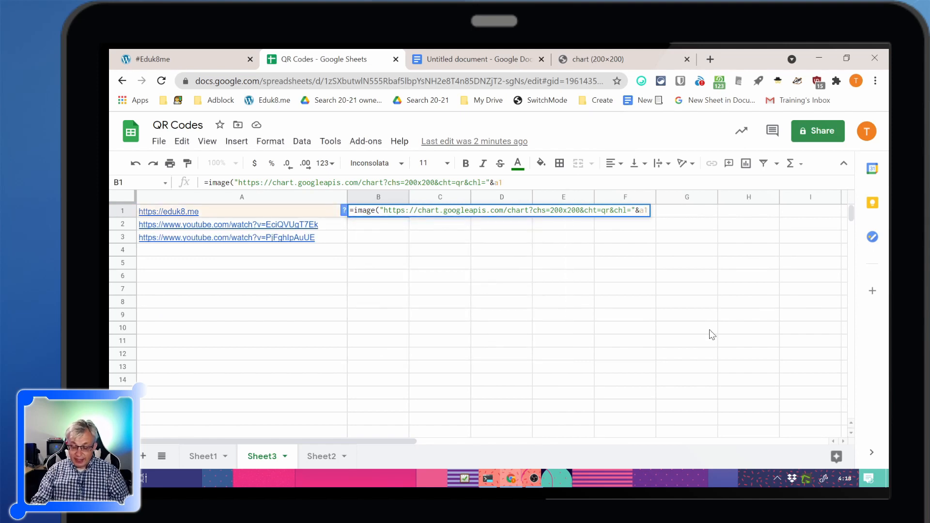
{"action": "type", "text": ")"}
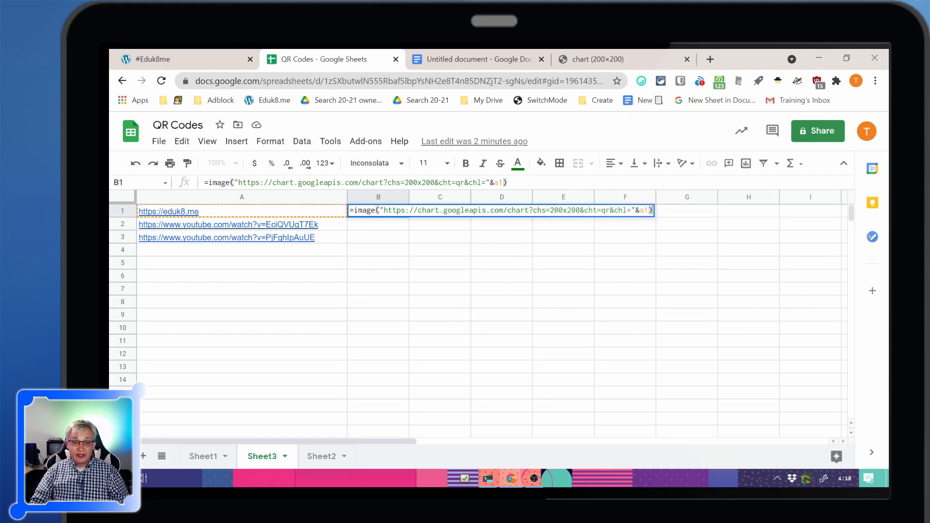
{"action": "left_click_drag", "start_coordinate": [380, 211], "coordinate": [636, 210]}
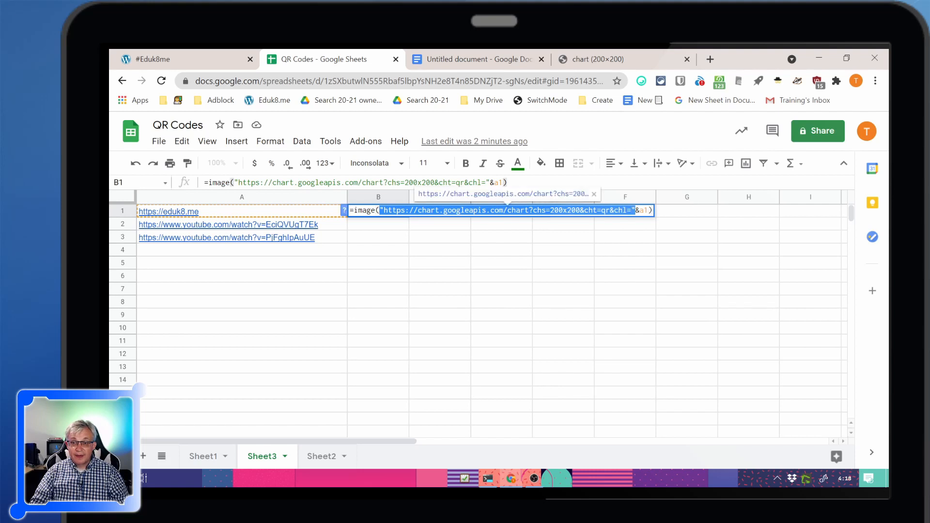
{"action": "left_click", "coordinate": [645, 210]}
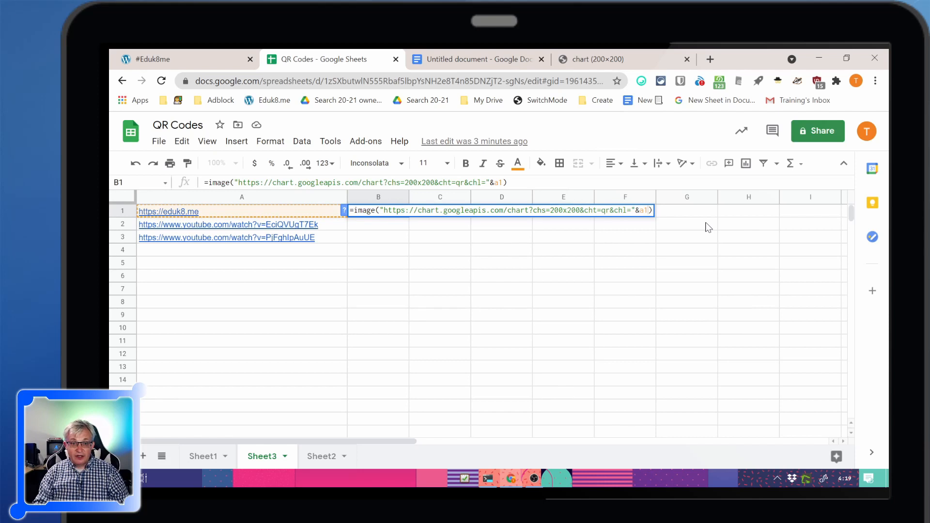
{"action": "key", "text": "Return"}
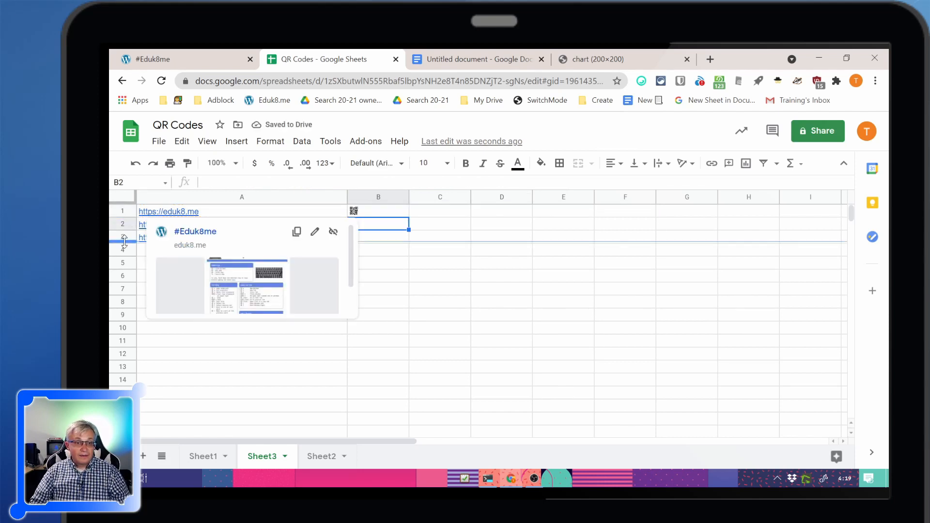
Fill the B1 formula down to B3 and make rows 1 to 3 equally tall to enlarge the QR codes
{"action": "left_click_drag", "start_coordinate": [124, 241], "coordinate": [125, 265]}
{"action": "key", "text": "Up"}
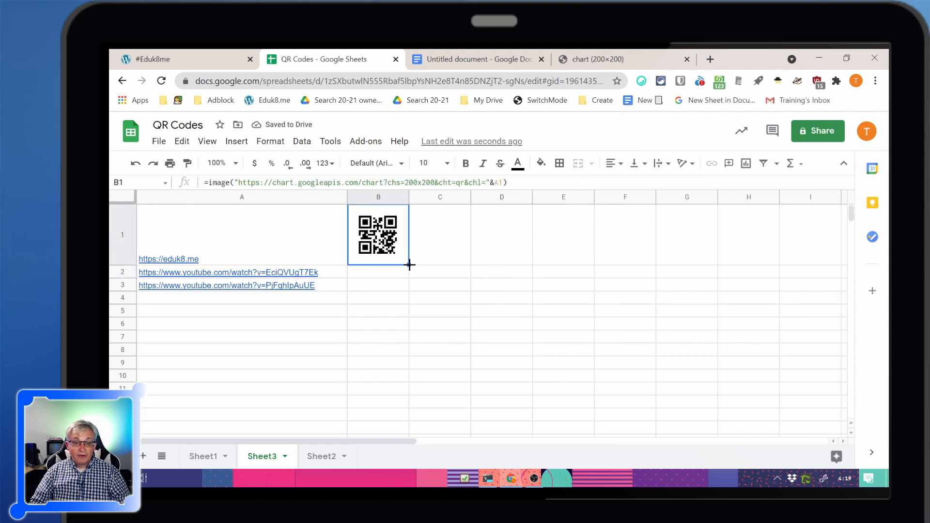
{"action": "left_click_drag", "start_coordinate": [408, 264], "coordinate": [404, 289]}
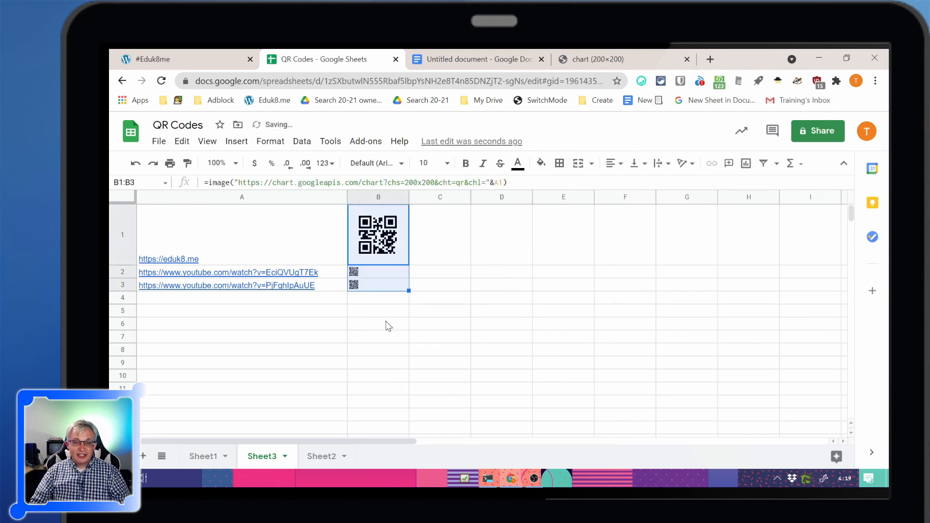
{"action": "left_click_drag", "start_coordinate": [123, 255], "coordinate": [122, 339]}
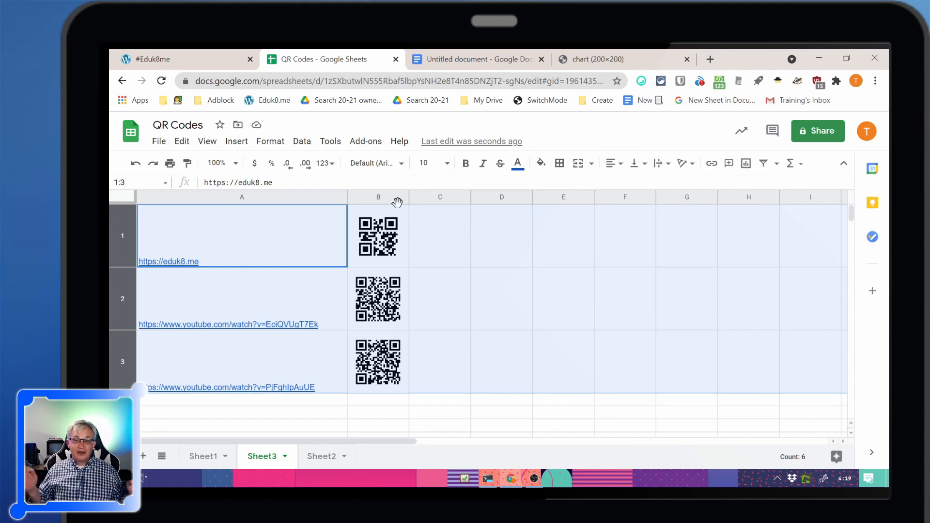
{"action": "left_click", "coordinate": [436, 289]}
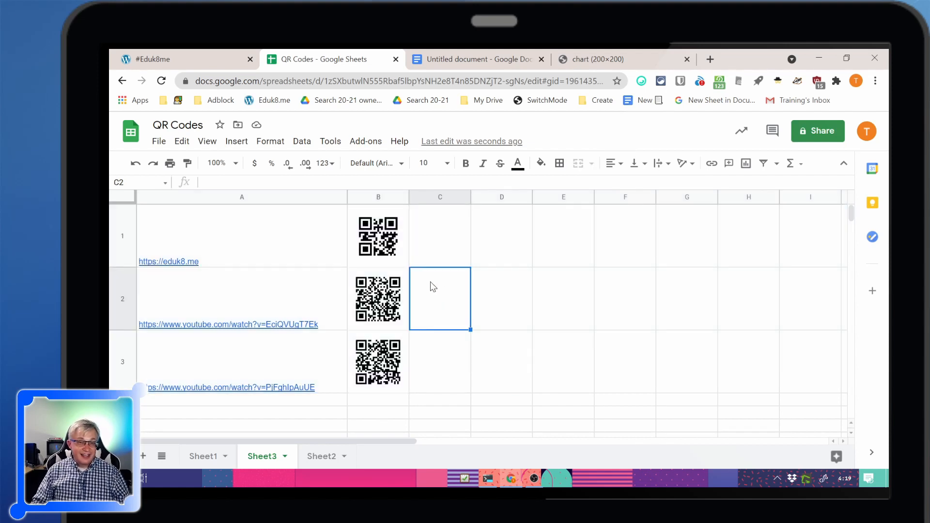
Try to paste the QR code from Sheet3 cell B2 into the untitled Google Docs document, and delete the pasted item
{"action": "right_click", "coordinate": [373, 304]}
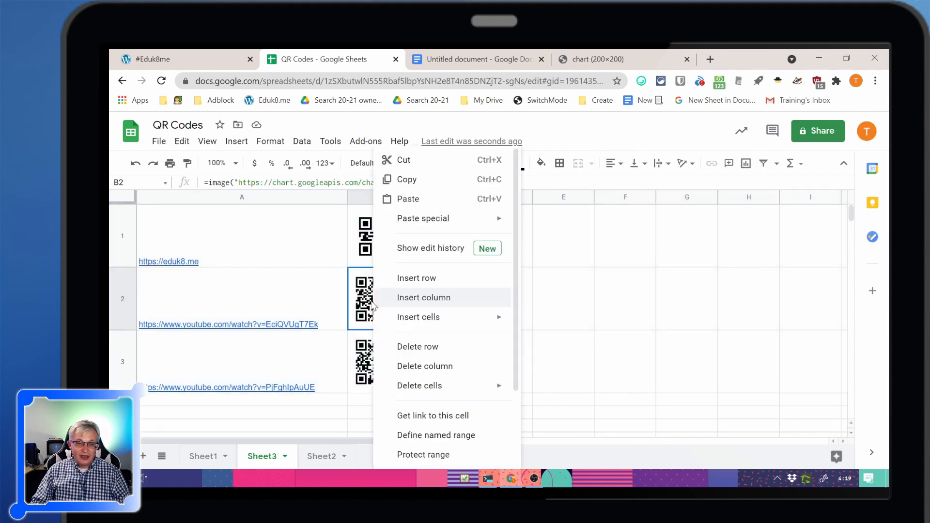
{"action": "left_click", "coordinate": [407, 180]}
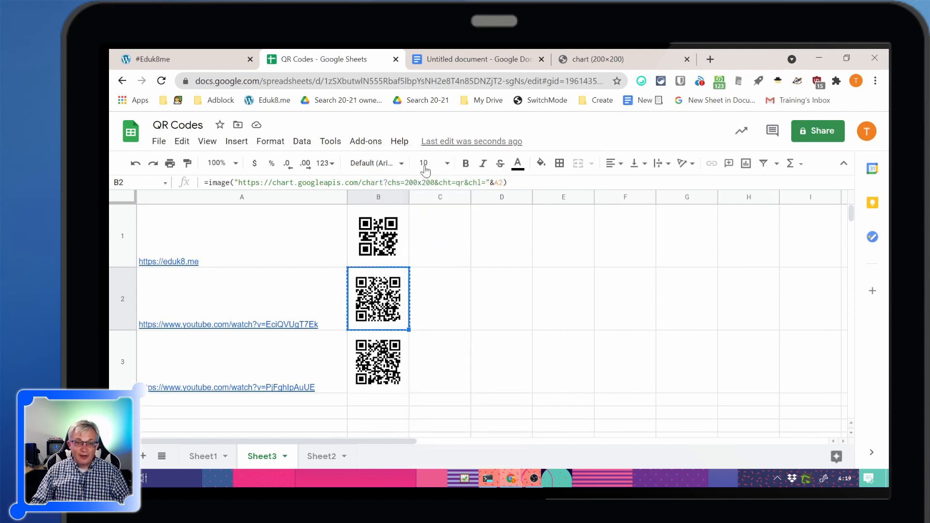
{"action": "left_click", "coordinate": [469, 63]}
{"action": "key", "text": "ctrl+v"}
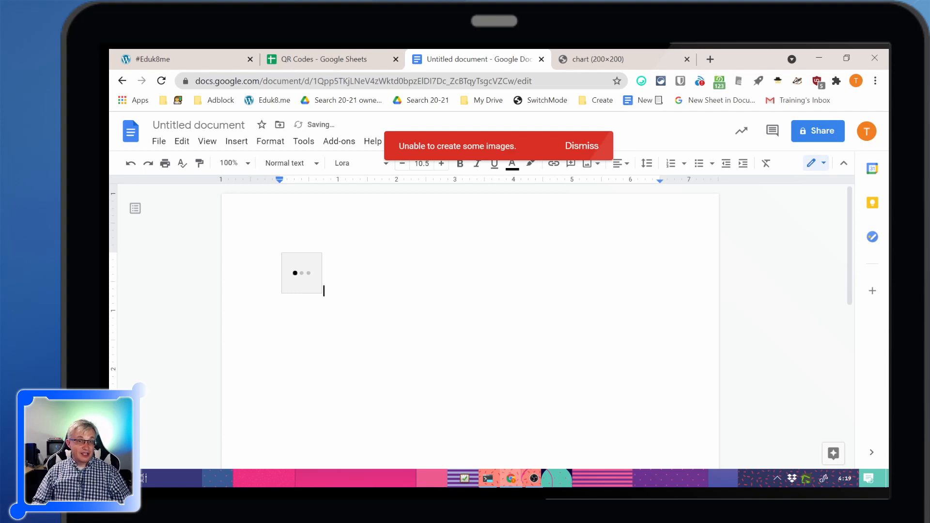
{"action": "left_click", "coordinate": [590, 151]}
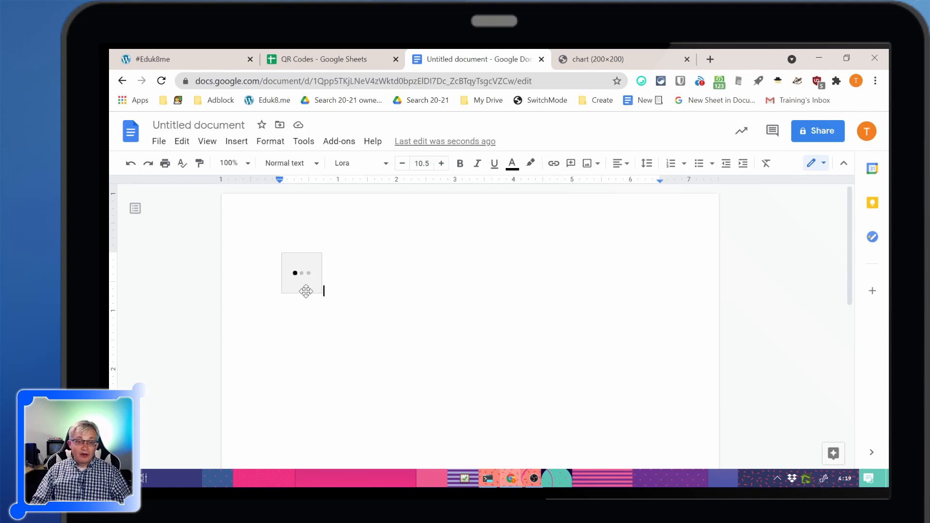
{"action": "key", "text": "BackSpace"}
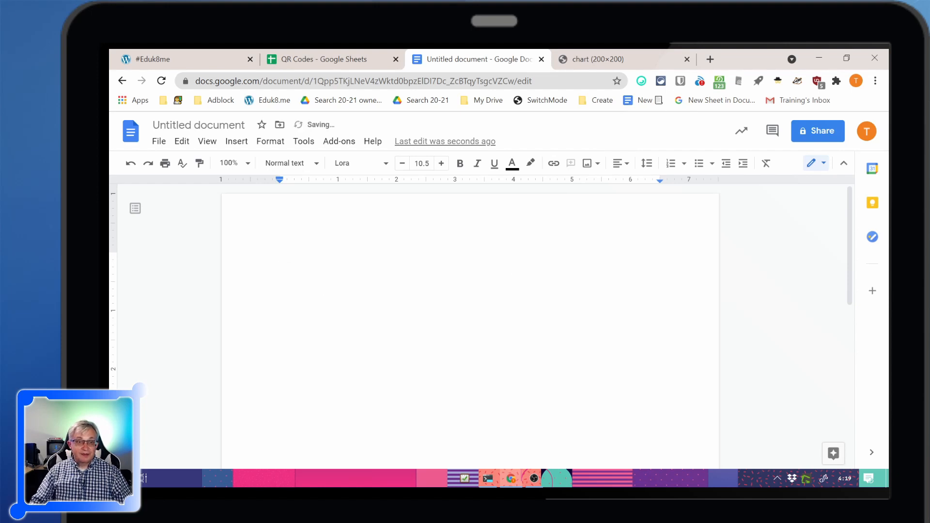
Return to the QR Codes spreadsheet, check Sheet1, and expand the formula bar to read Sheet2's full C1 hyperlink formula
{"action": "left_click", "coordinate": [326, 61]}
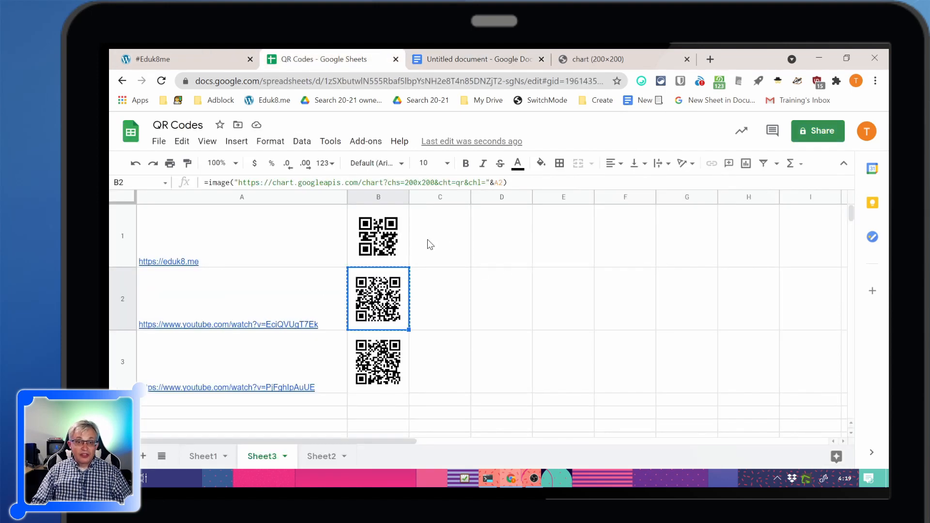
{"action": "left_click", "coordinate": [202, 457]}
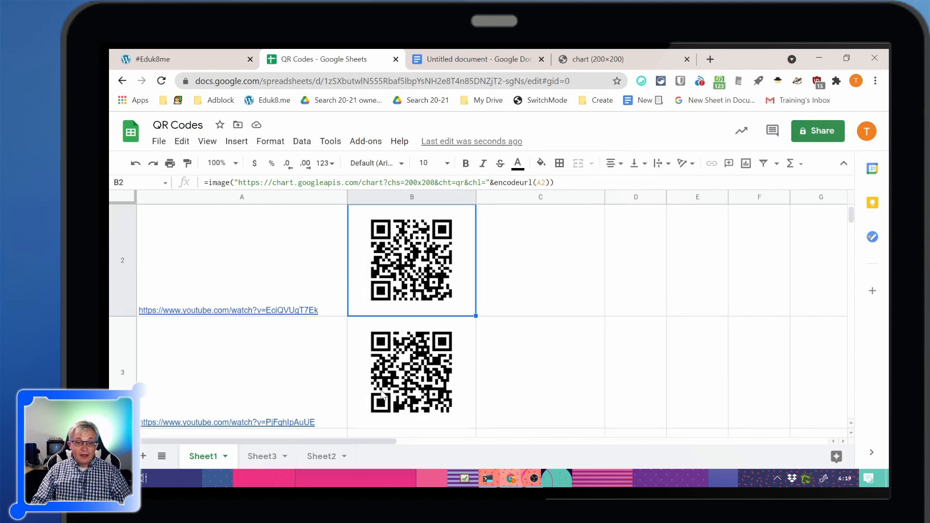
{"action": "left_click", "coordinate": [316, 457]}
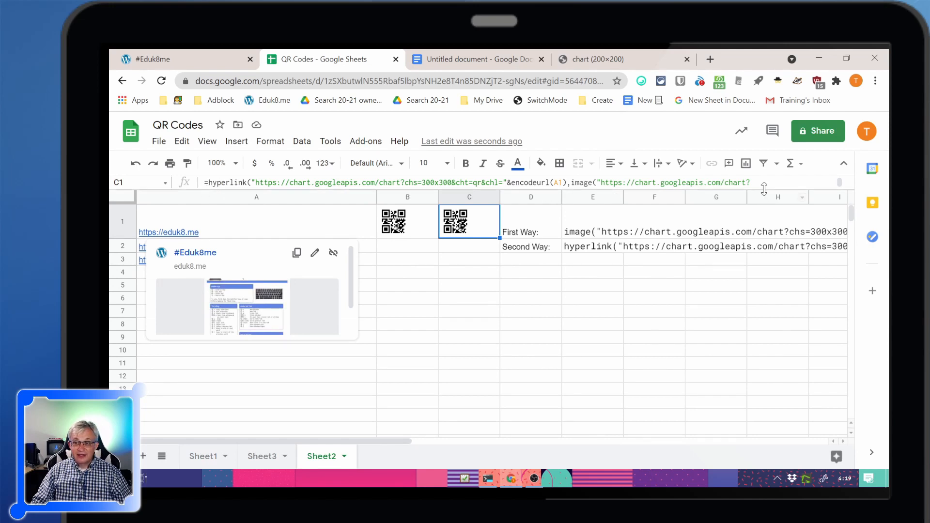
{"action": "left_click_drag", "start_coordinate": [767, 190], "coordinate": [769, 249]}
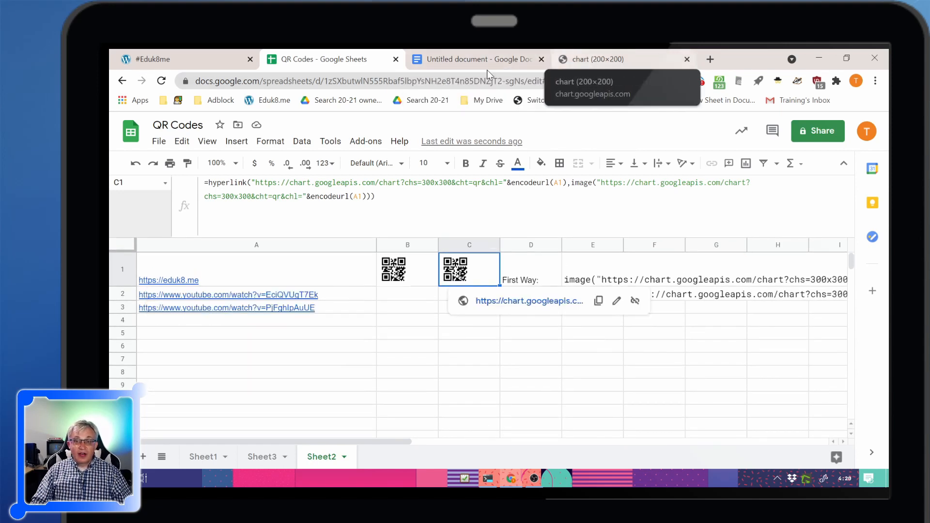
On Sheet3, wrap the A1 reference in cell B1's image formula with encodeurl( ), keeping the outer closing parenthesis
{"action": "left_click", "coordinate": [263, 457]}
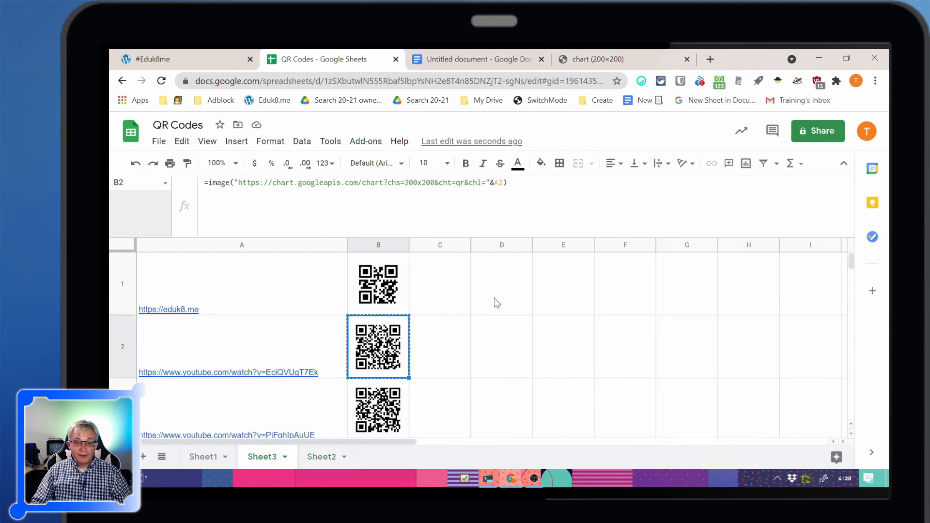
{"action": "left_click", "coordinate": [494, 183]}
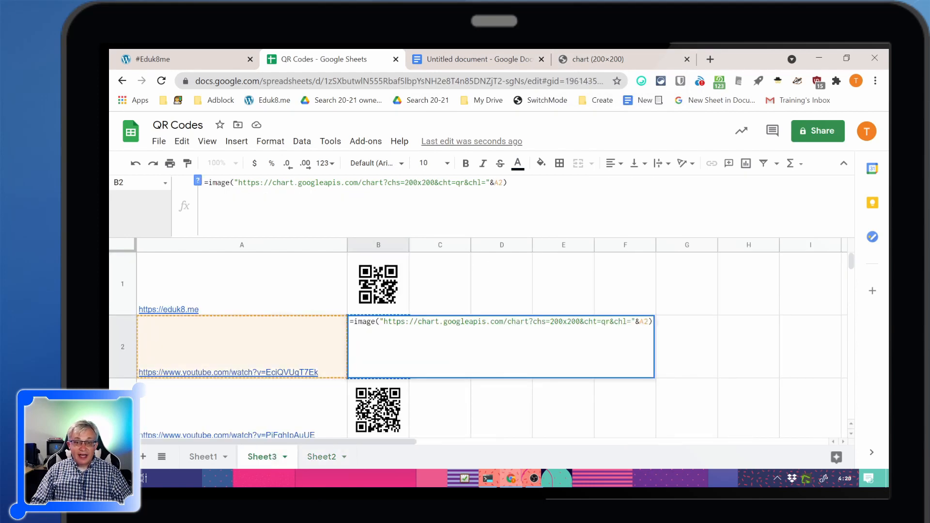
{"action": "left_click", "coordinate": [386, 307]}
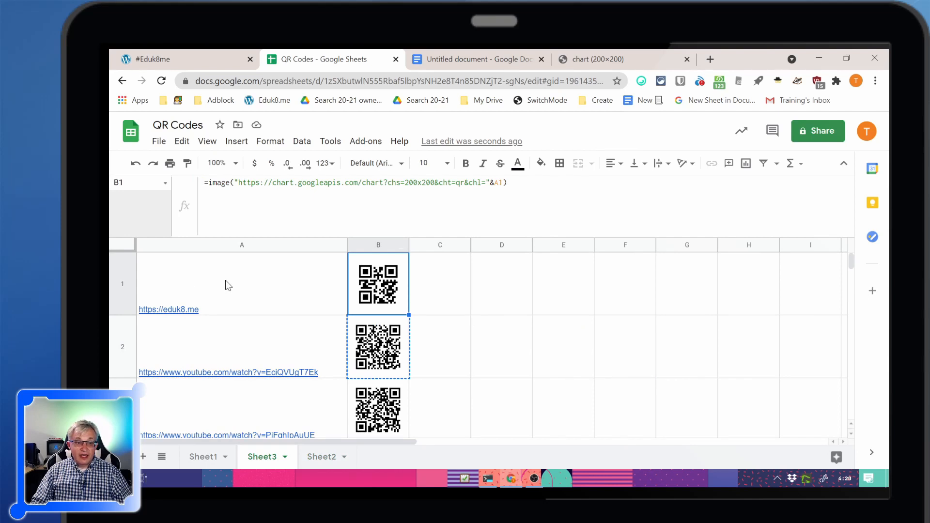
{"action": "mouse_move", "coordinate": [245, 284]}
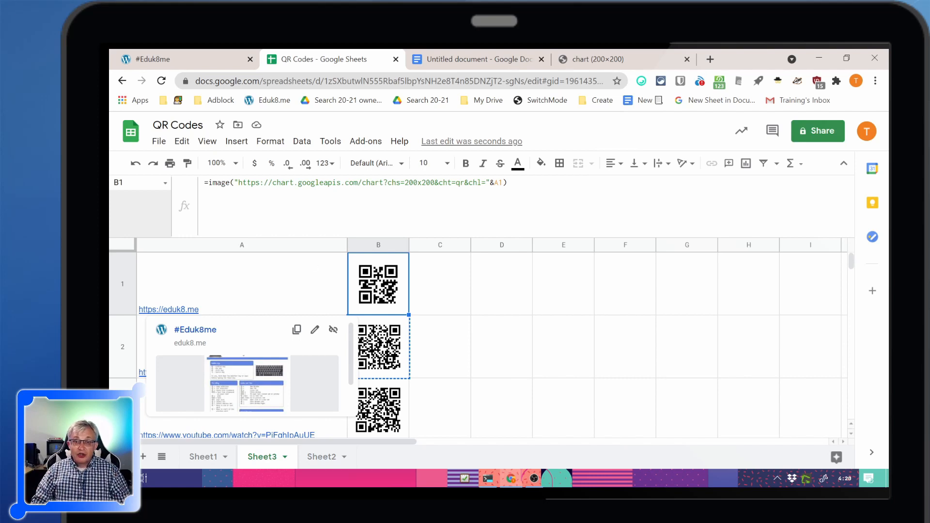
{"action": "left_click", "coordinate": [494, 183]}
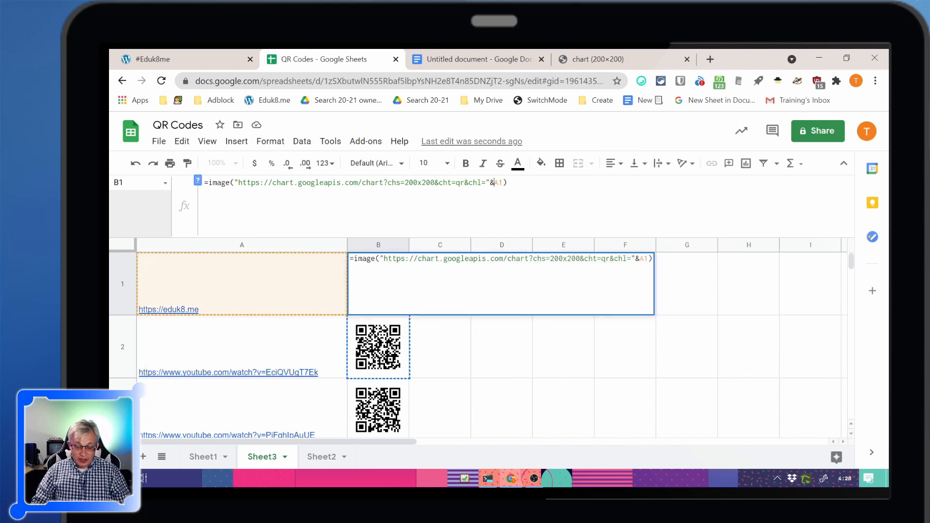
{"action": "type", "text": "encodeurl"}
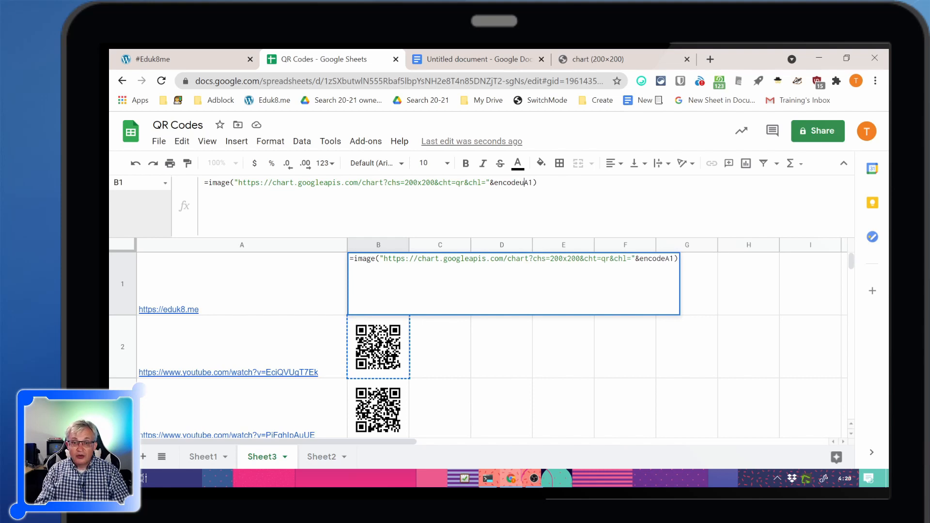
{"action": "type", "text": "("}
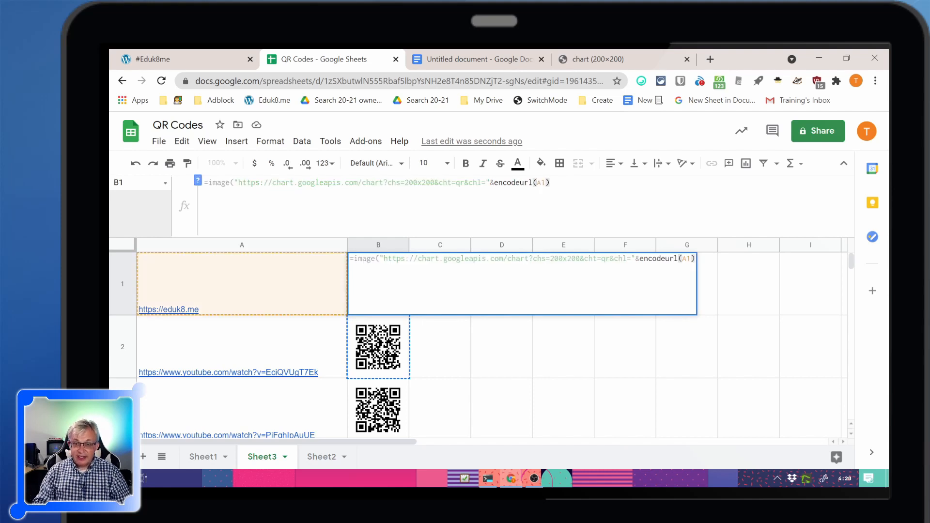
{"action": "key", "text": "Right"}
{"action": "key", "text": "Right"}
{"action": "type", "text": ")"}
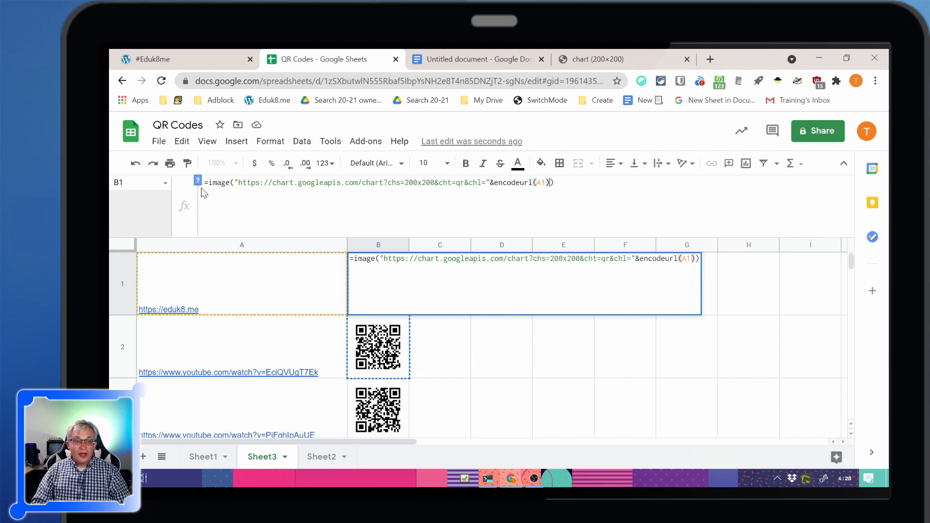
{"action": "left_click_drag", "start_coordinate": [234, 183], "coordinate": [495, 182]}
{"action": "left_click", "coordinate": [494, 183]}
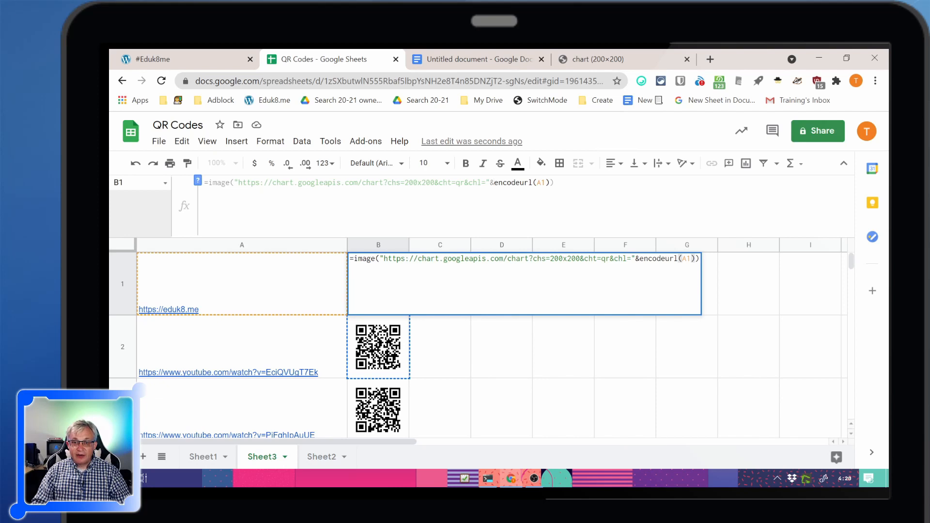
{"action": "key", "text": "Return"}
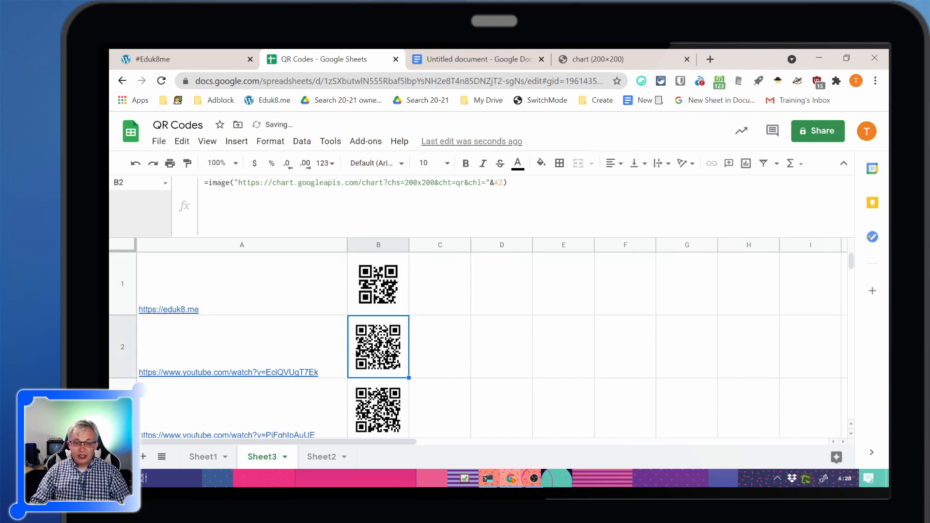
Fill the updated encodeurl formula from B1 down to B3 on Sheet3
{"action": "left_click", "coordinate": [399, 298]}
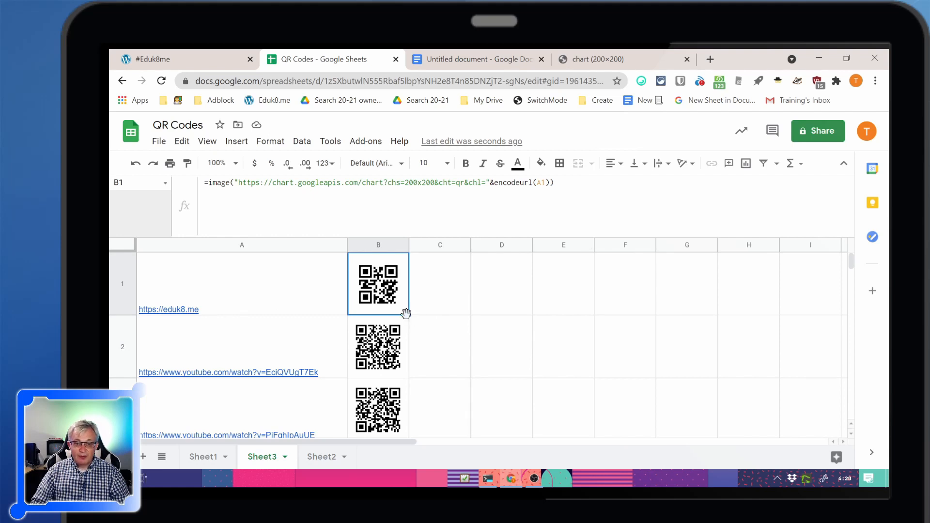
{"action": "left_click_drag", "start_coordinate": [409, 314], "coordinate": [407, 411]}
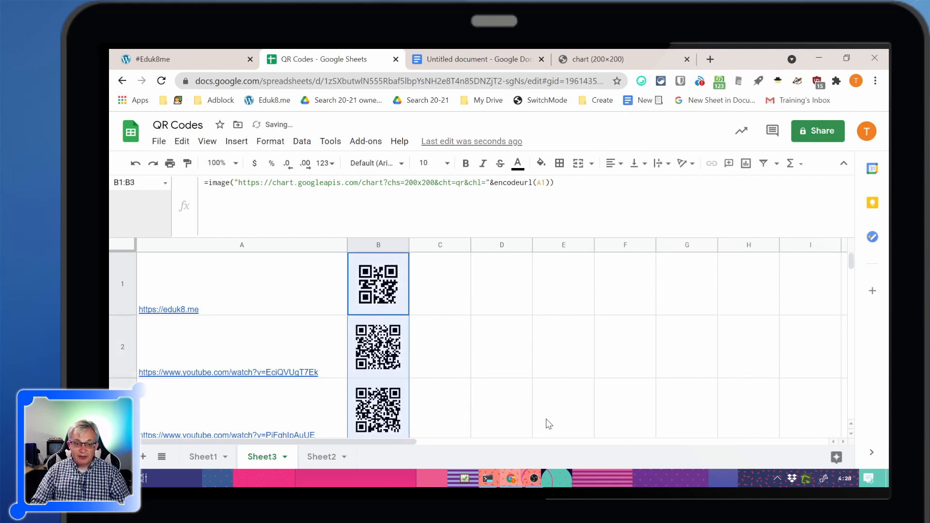
{"action": "right_click", "coordinate": [375, 287]}
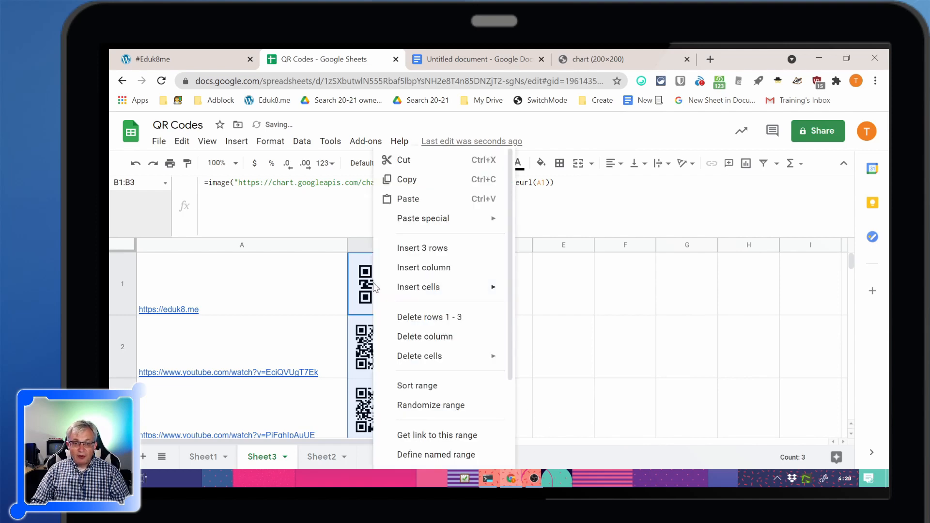
{"action": "left_click", "coordinate": [630, 308]}
Enter a hyperlink formula in Sheet3 cell C1 that refers to Sheet2 cell E2
{"action": "left_click", "coordinate": [451, 290]}
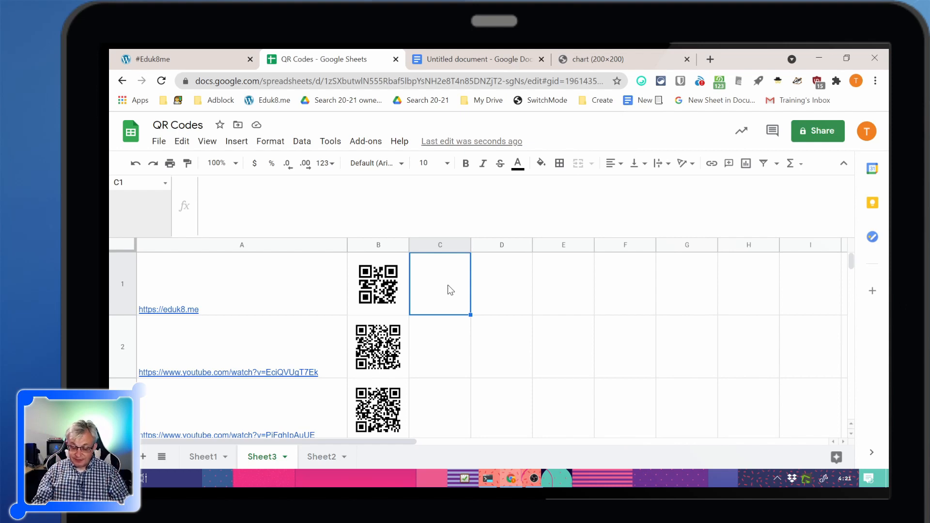
{"action": "type", "text": "=h"}
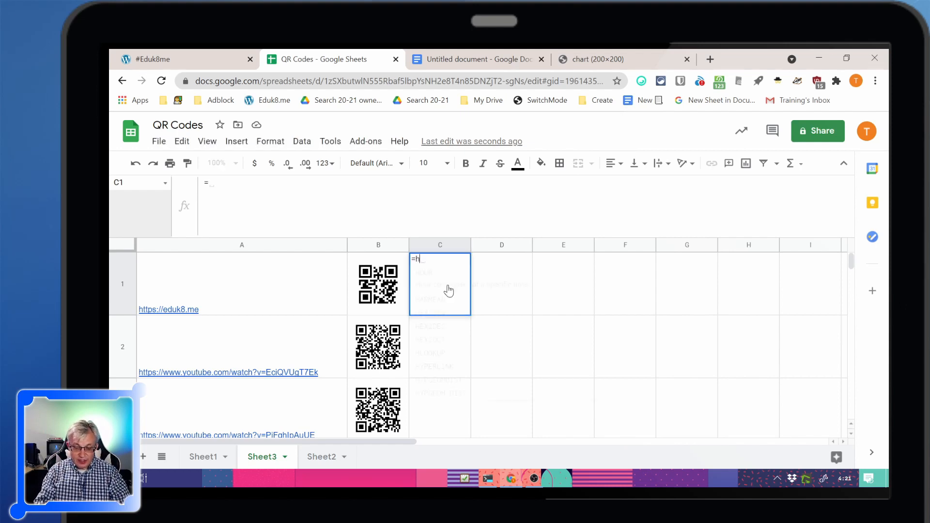
{"action": "type", "text": "yperlin"}
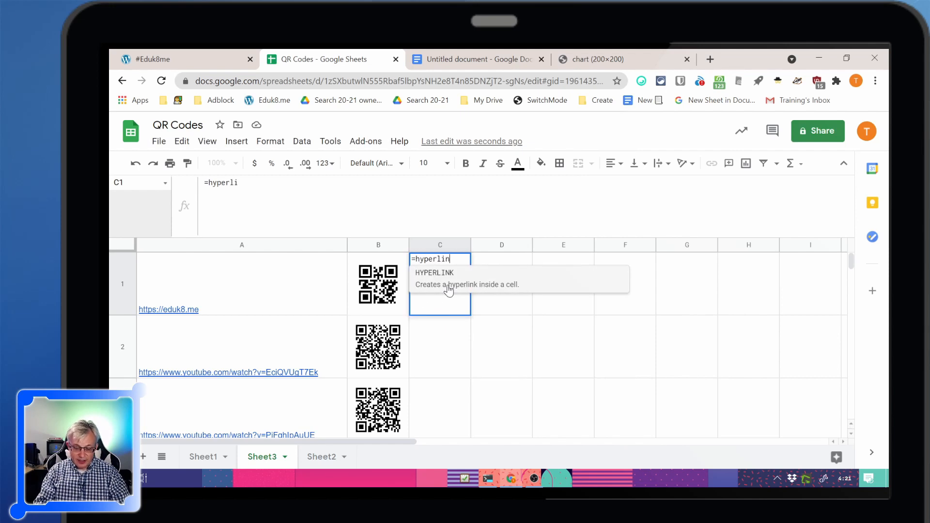
{"action": "type", "text": "k("}
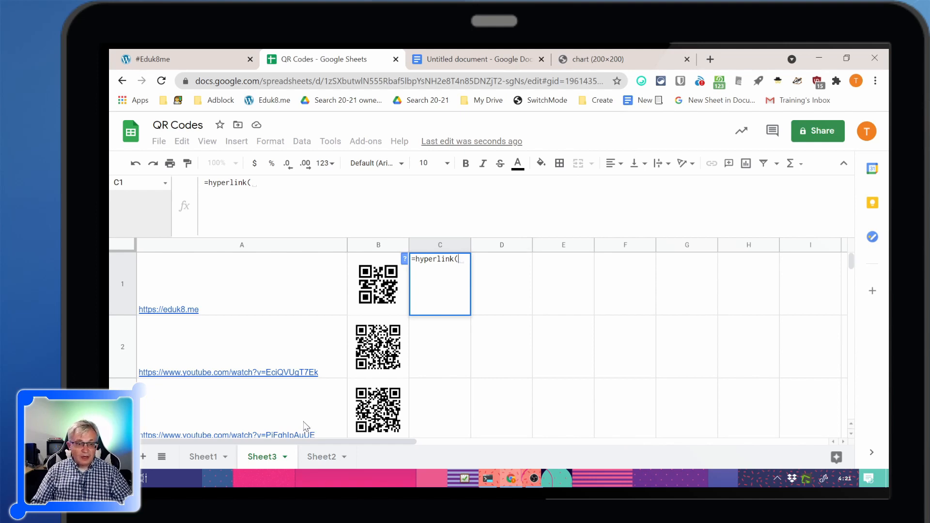
{"action": "left_click", "coordinate": [316, 466]}
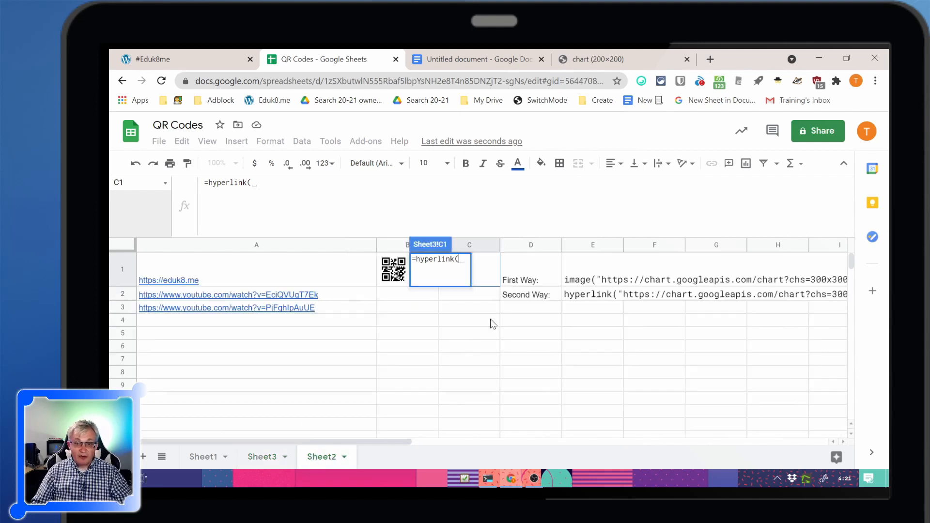
{"action": "left_click", "coordinate": [581, 298]}
{"action": "key", "text": "Return"}
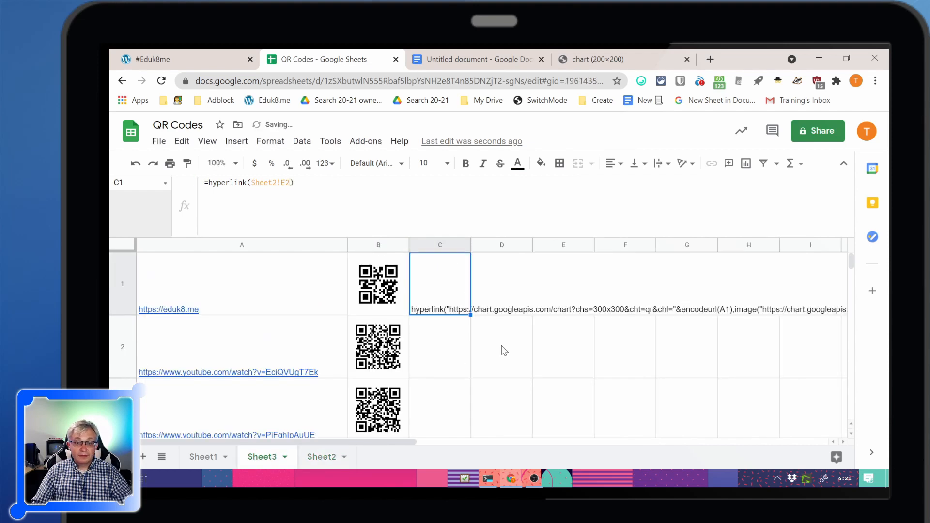
From Sheet2's C1 formula, copy only the first hyperlink argument: the quoted 300x300 chart address joined to encodeurl(A1)
{"action": "left_click", "coordinate": [321, 456]}
{"action": "left_click_drag", "start_coordinate": [252, 182], "coordinate": [566, 182]}
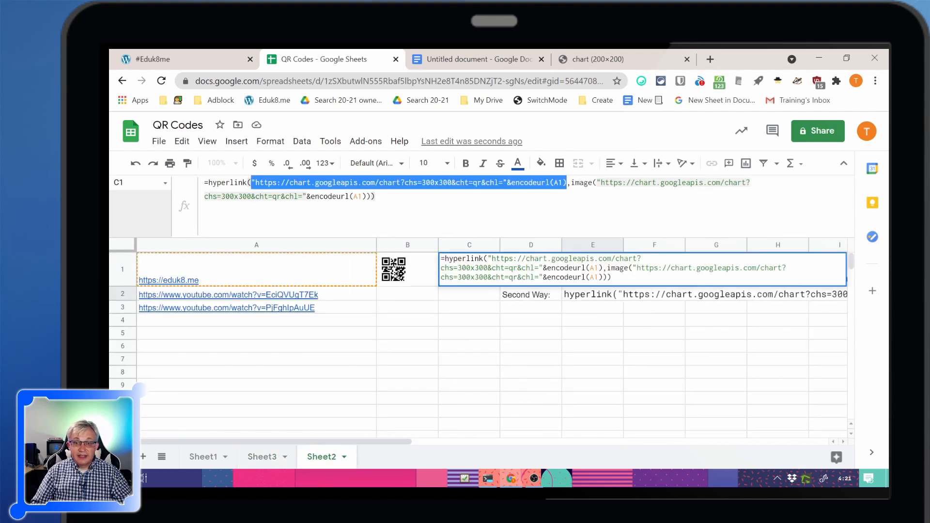
{"action": "left_click_drag", "start_coordinate": [566, 182], "coordinate": [571, 182]}
{"action": "key", "text": "Right"}
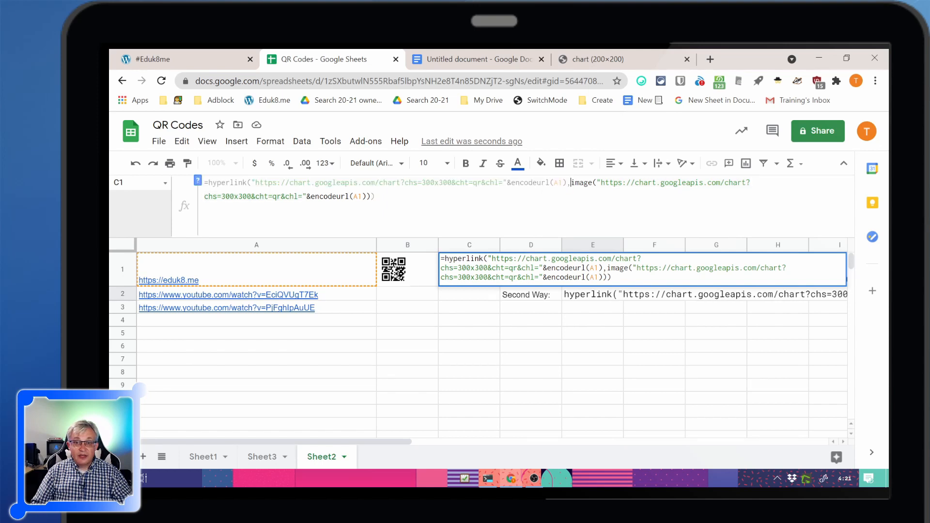
{"action": "left_click_drag", "start_coordinate": [566, 183], "coordinate": [252, 182]}
{"action": "key", "text": "ctrl+c"}
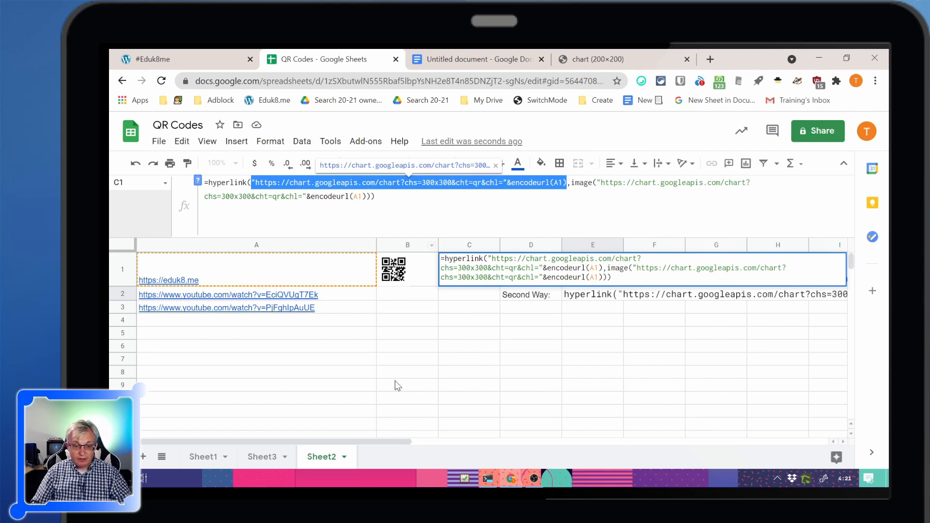
In Sheet3 cell C1, replace the hyperlink formula's Sheet2!E2 reference with the copied 300x300 chart address and encodeurl(A1)
{"action": "left_click", "coordinate": [262, 457]}
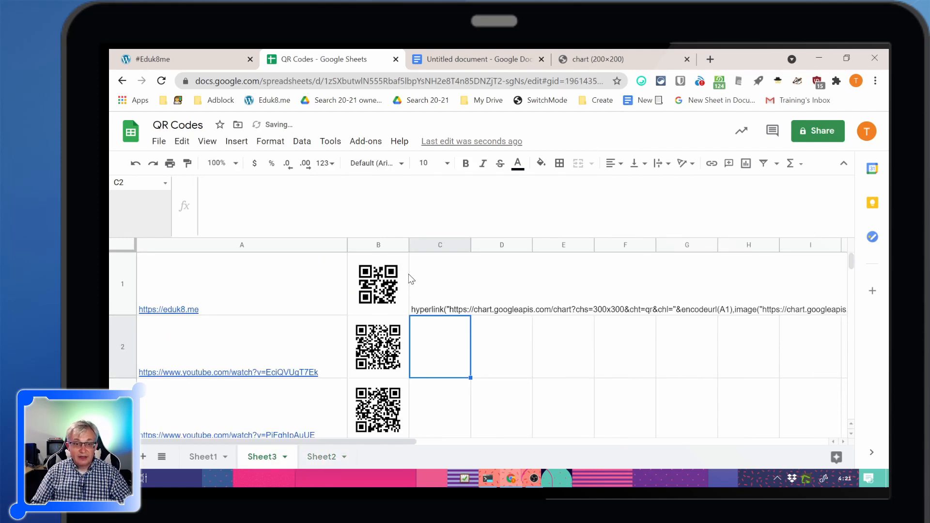
{"action": "left_click", "coordinate": [436, 297]}
{"action": "left_click_drag", "start_coordinate": [248, 182], "coordinate": [290, 183]}
{"action": "type", "text": "(\"https://chart.googleapis.com/chart?chs=300x300&cht=qr&chl=\"&encodeurl(A1)"}
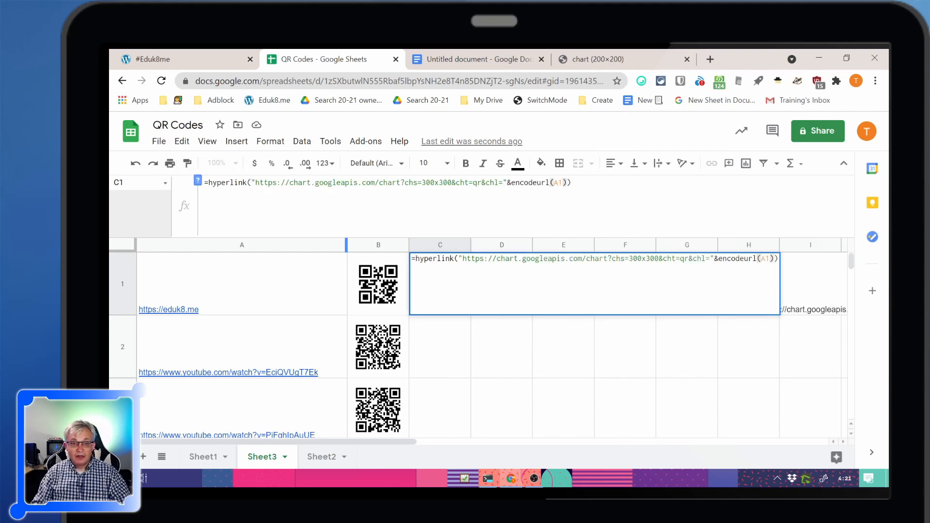
{"action": "key", "text": "Return"}
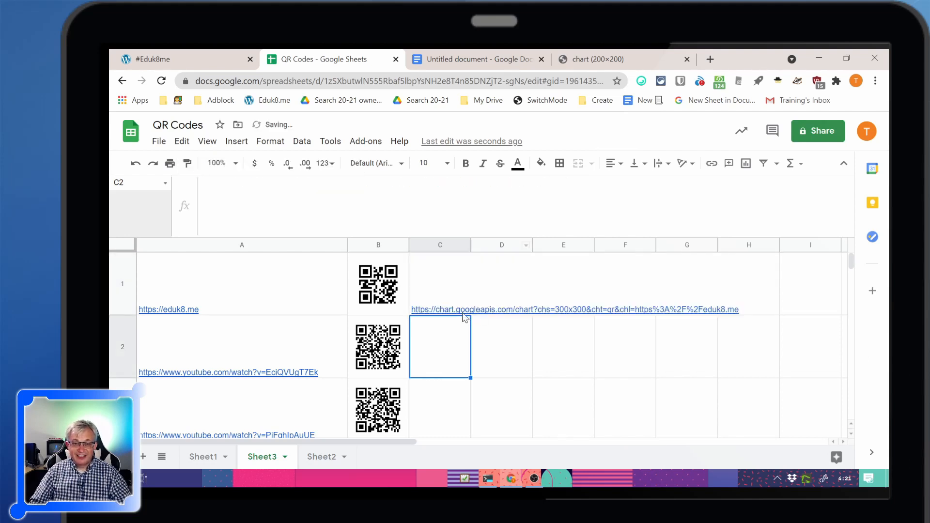
Open the chart link in cell C1 to check the QR code, and close its browser tab
{"action": "mouse_move", "coordinate": [433, 314]}
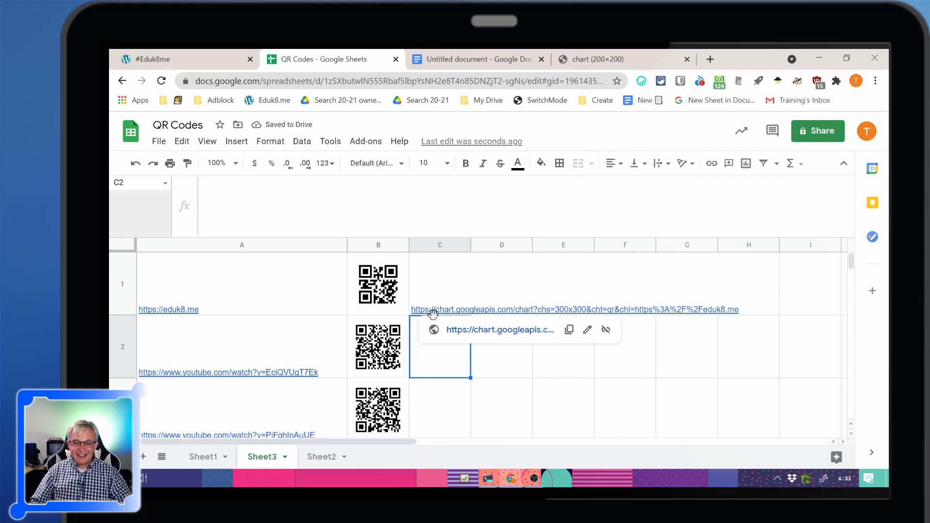
{"action": "left_click", "coordinate": [438, 312]}
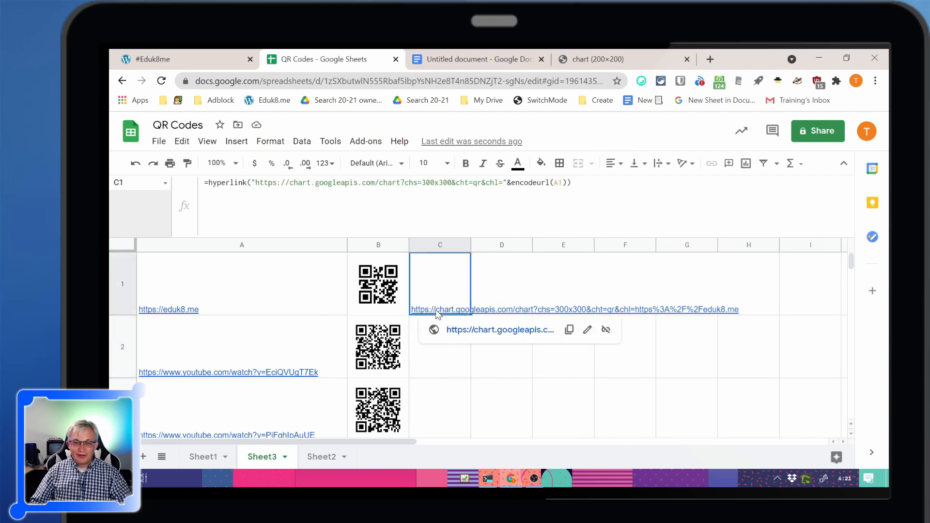
{"action": "left_click", "coordinate": [500, 329]}
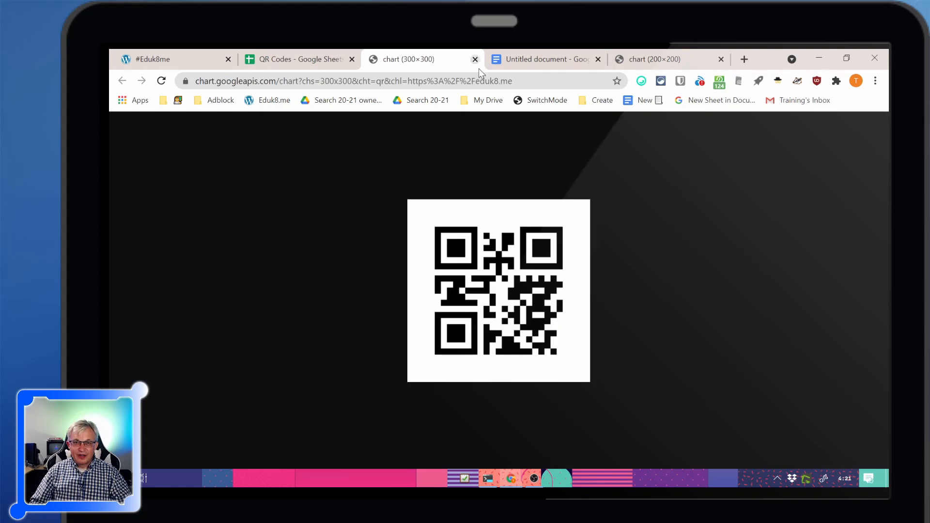
{"action": "left_click", "coordinate": [475, 59]}
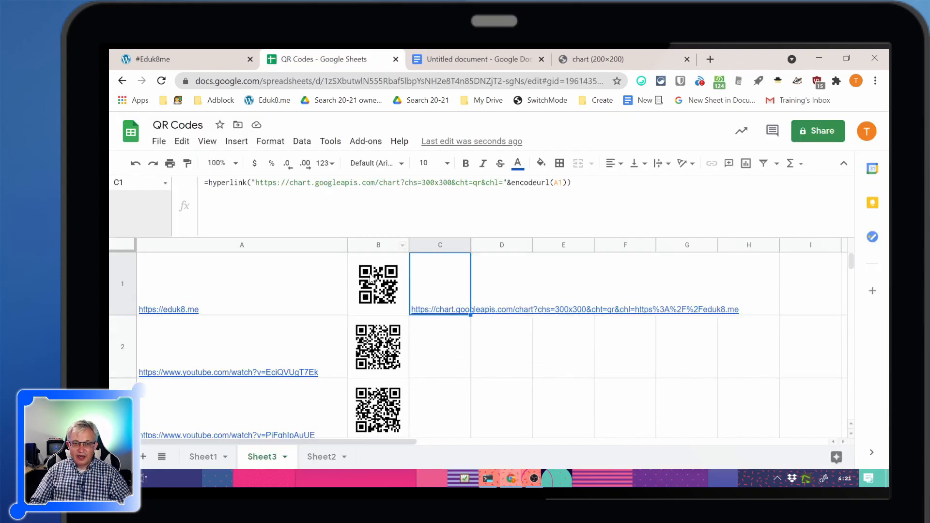
Add image( ) as the second argument of C1's hyperlink formula, containing the copied 300x300 chart address and encodeurl(A1)
{"action": "mouse_move", "coordinate": [428, 284]}
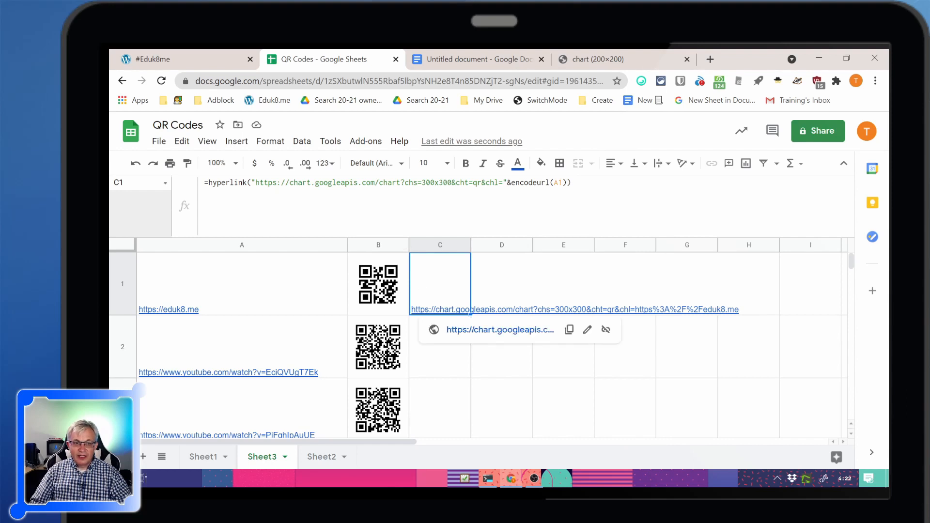
{"action": "left_click", "coordinate": [567, 182]}
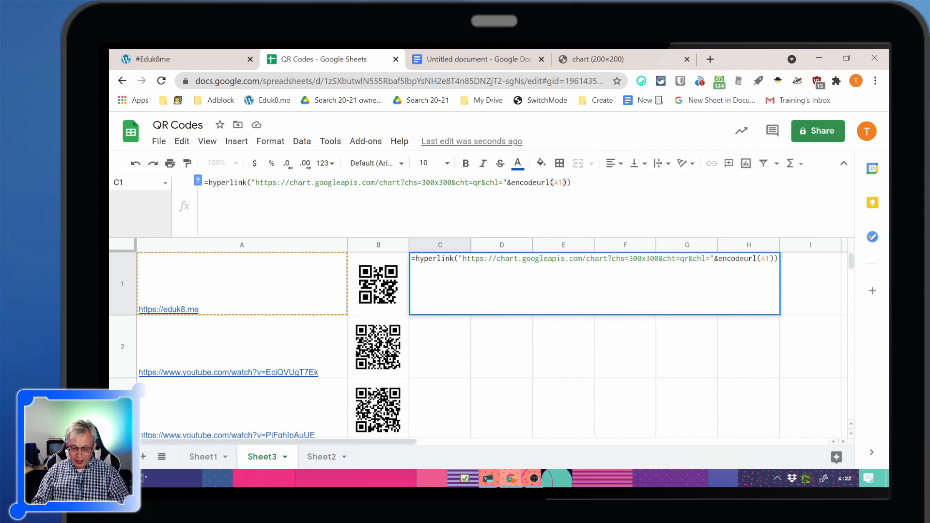
{"action": "type", "text": ", "}
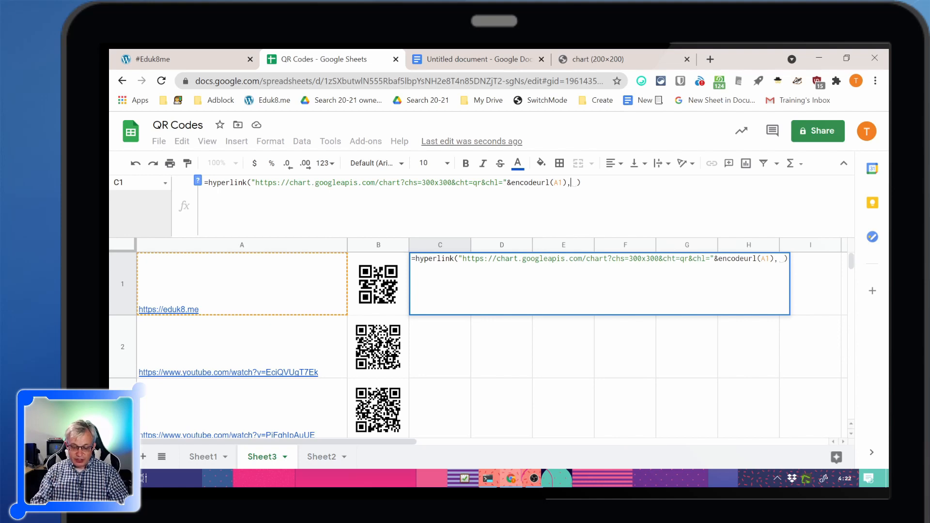
{"action": "type", "text": "image("}
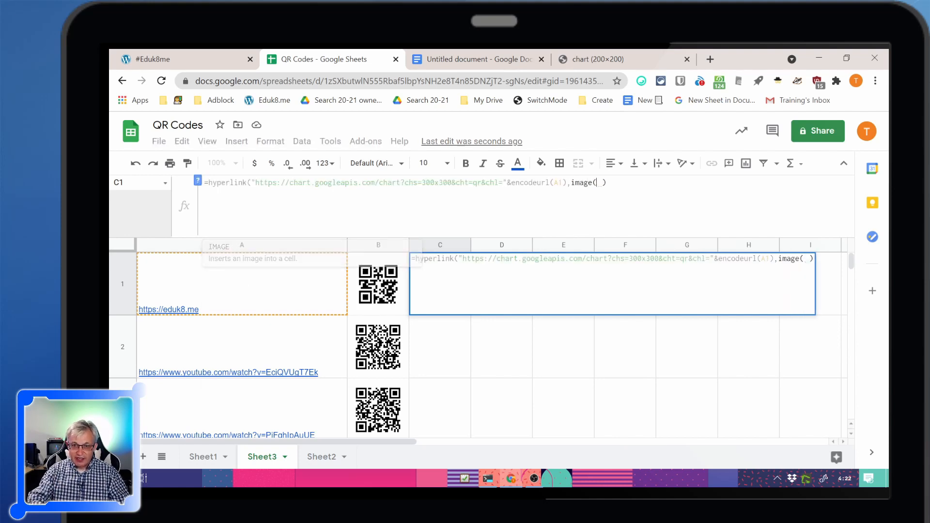
{"action": "key", "text": "ctrl+v"}
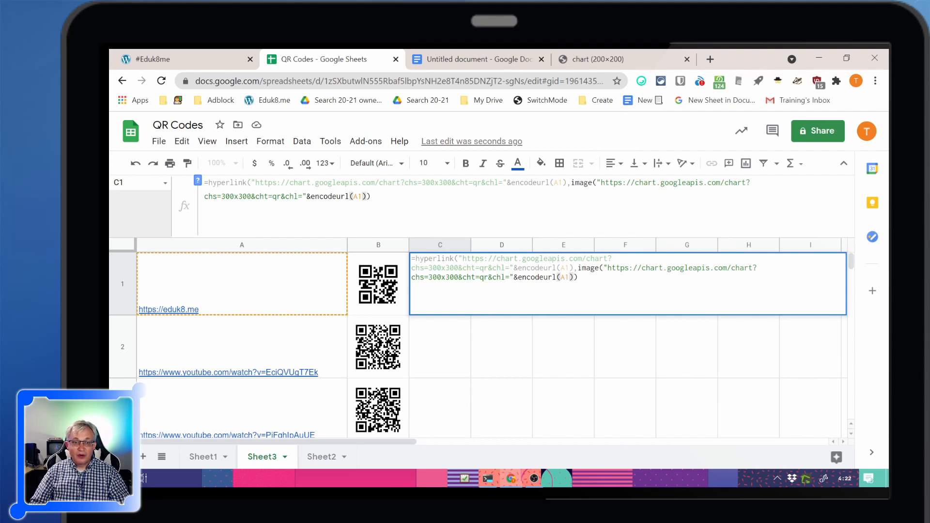
{"action": "key", "text": "Return"}
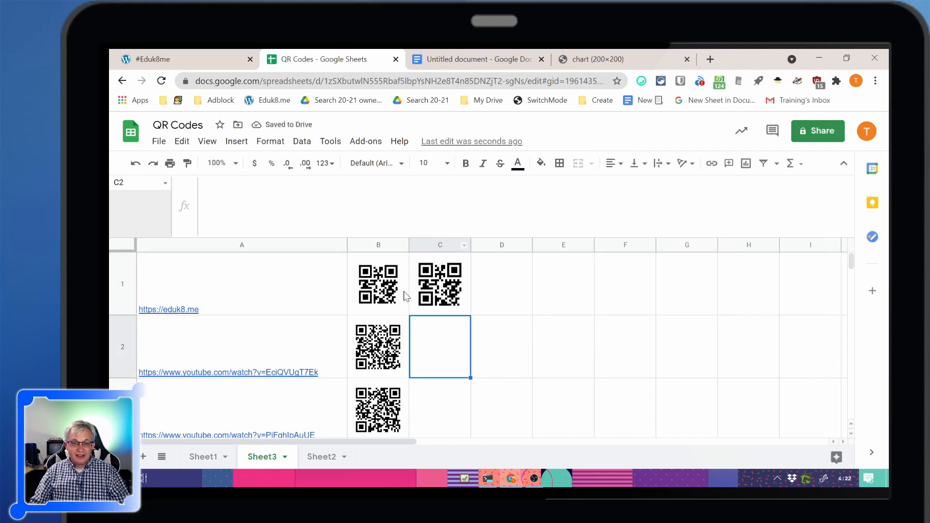
Clear the plain image formulas from B1:B3 and delete column B from Sheet3
{"action": "left_click_drag", "start_coordinate": [378, 286], "coordinate": [385, 417]}
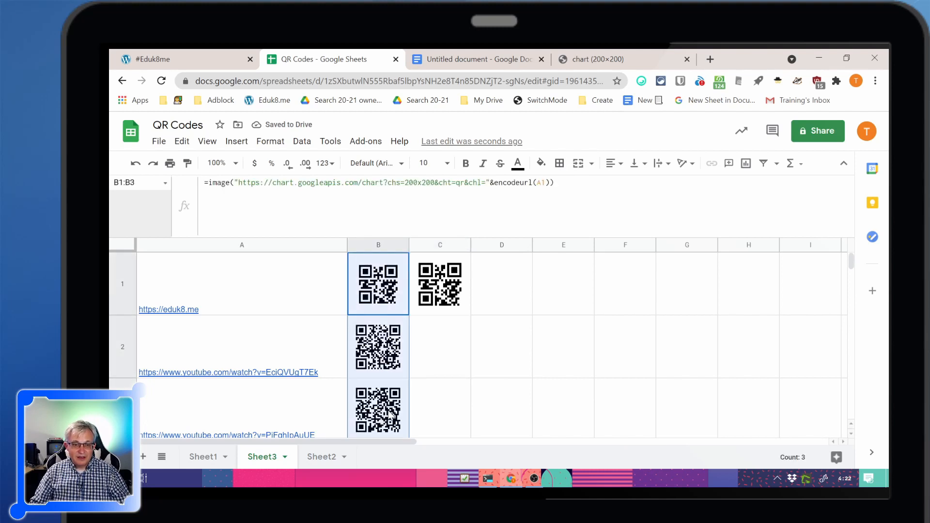
{"action": "key", "text": "Delete"}
{"action": "left_click", "coordinate": [390, 246]}
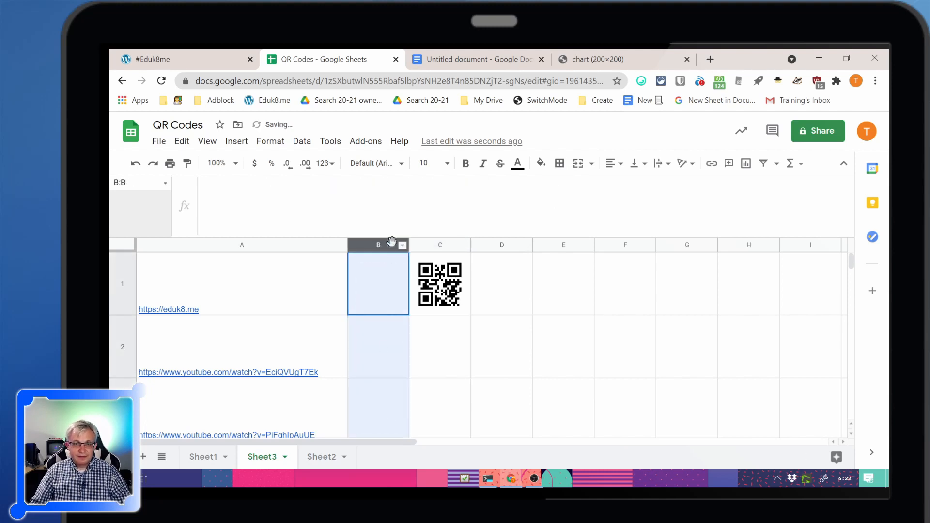
{"action": "right_click", "coordinate": [390, 247]}
{"action": "left_click", "coordinate": [450, 291]}
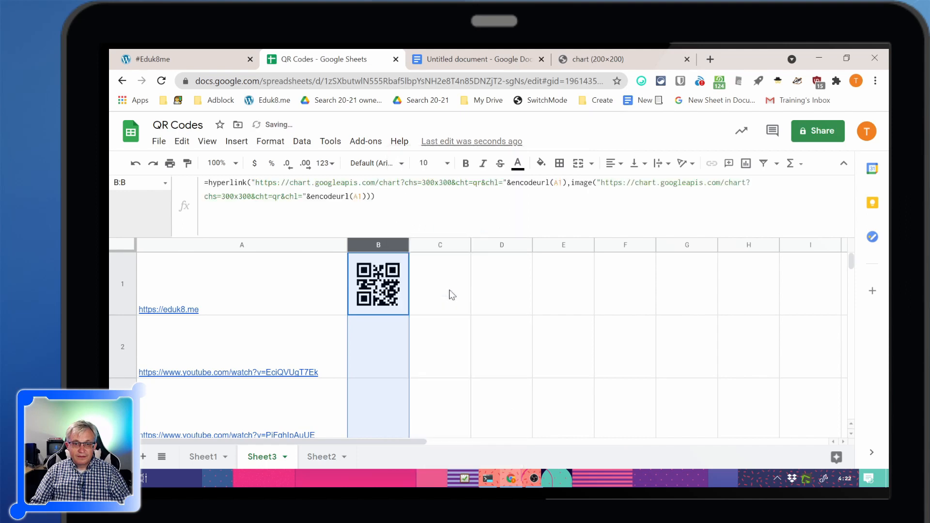
Examine B1's hyperlink formula: the 300x300 chart address with encodeurl(A1) as the first argument and the image function as the second
{"action": "left_click", "coordinate": [406, 300]}
{"action": "mouse_move", "coordinate": [168, 309]}
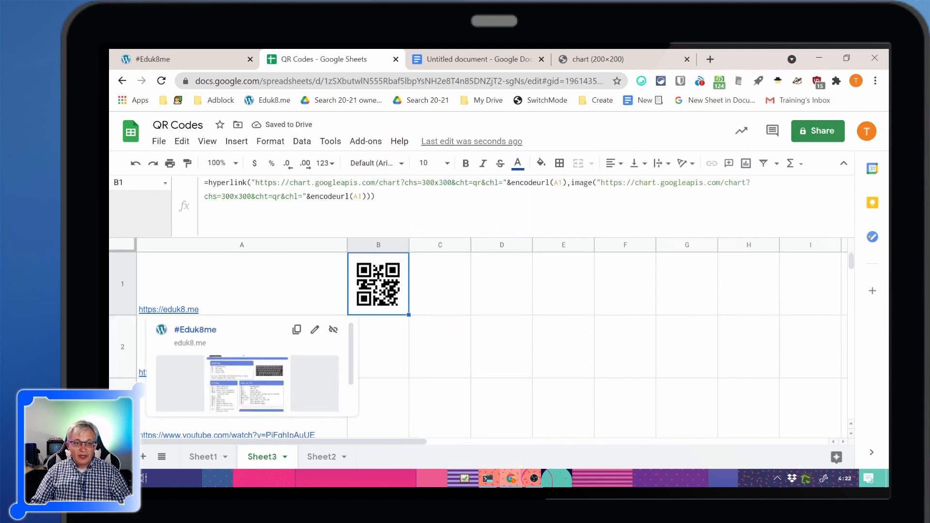
{"action": "left_click", "coordinate": [251, 183]}
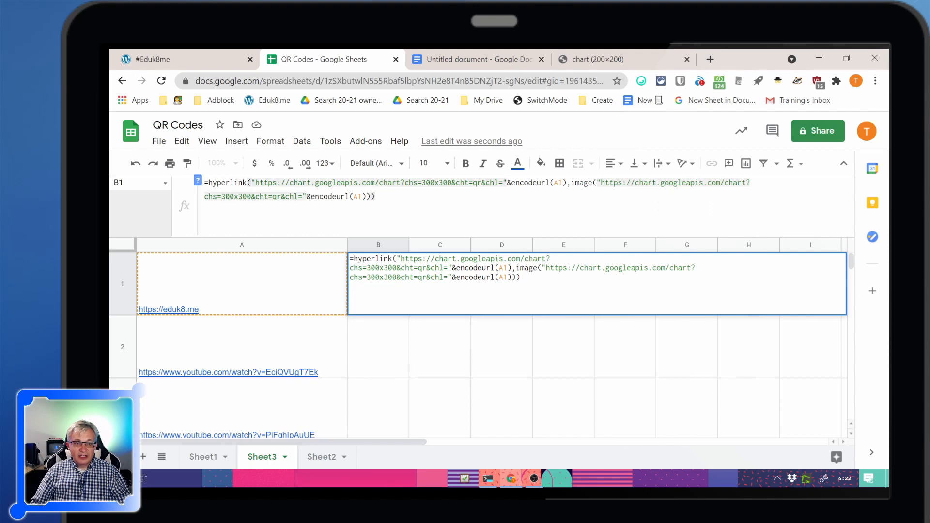
{"action": "left_click_drag", "start_coordinate": [251, 182], "coordinate": [566, 183]}
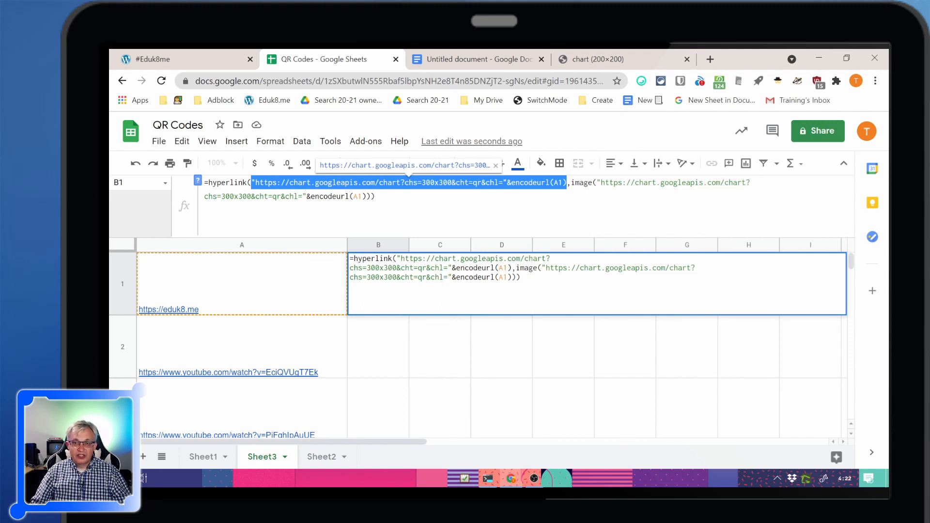
{"action": "left_click", "coordinate": [571, 183]}
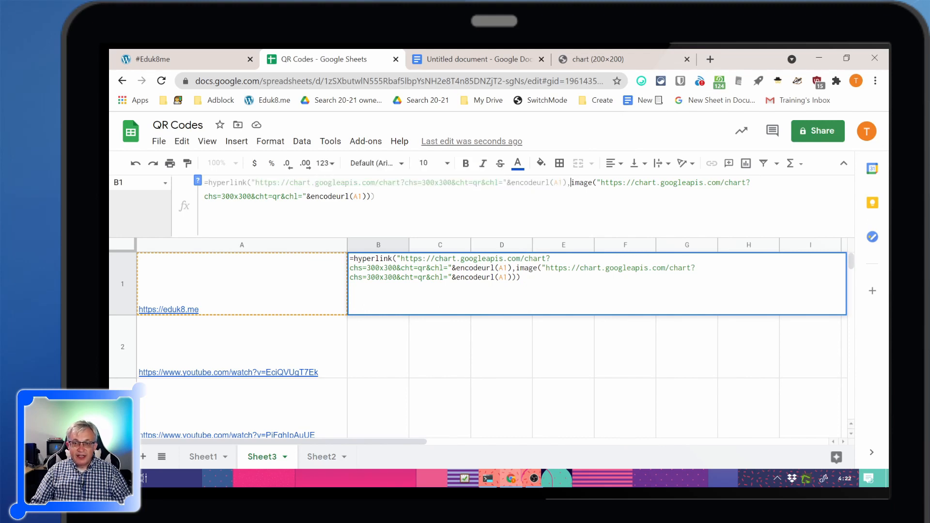
{"action": "left_click_drag", "start_coordinate": [571, 182], "coordinate": [574, 183]}
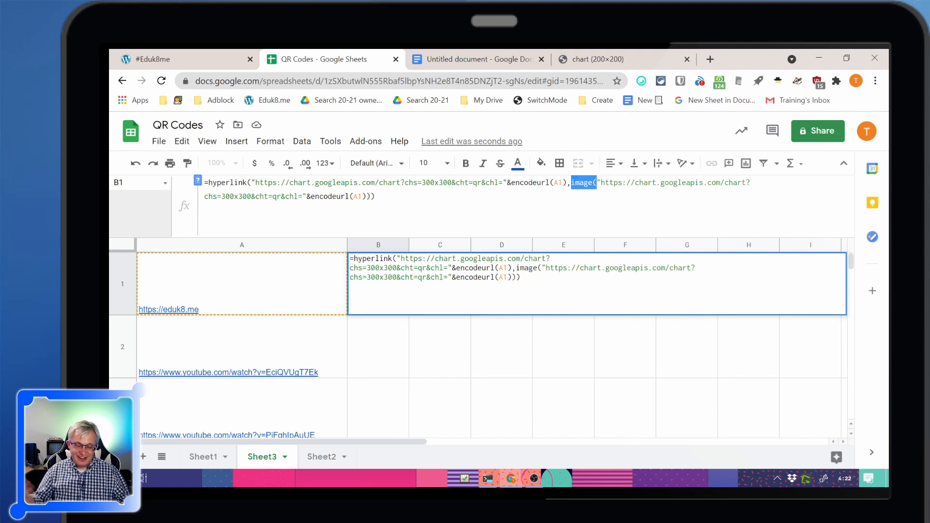
{"action": "left_click", "coordinate": [375, 197]}
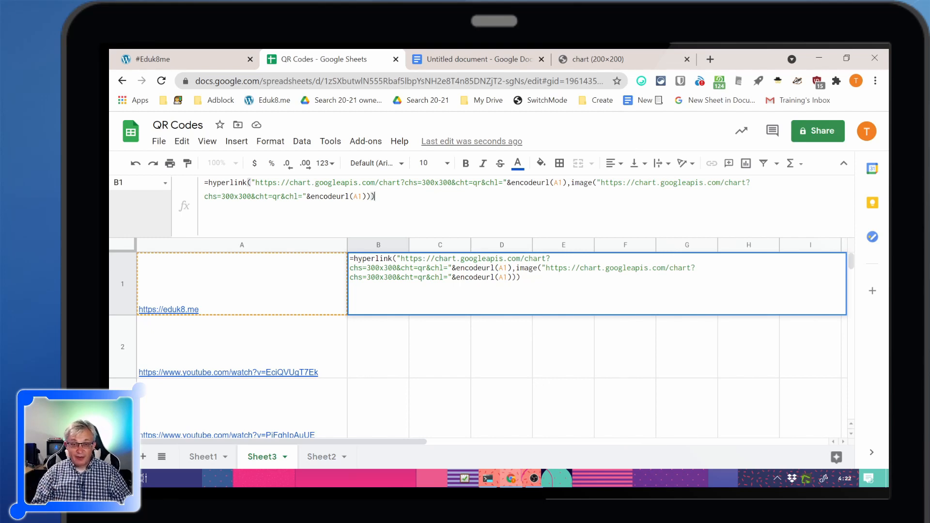
{"action": "key", "text": "Return"}
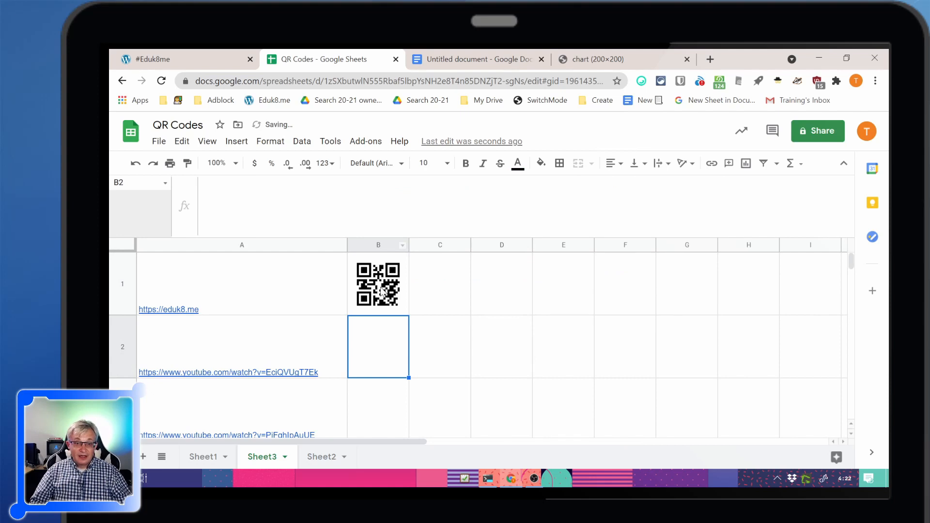
Fill the hyperlink formula from B1 down to B3 and copy cells B1:B3
{"action": "left_click", "coordinate": [393, 310]}
{"action": "left_click_drag", "start_coordinate": [409, 315], "coordinate": [403, 420]}
{"action": "right_click", "coordinate": [383, 286]}
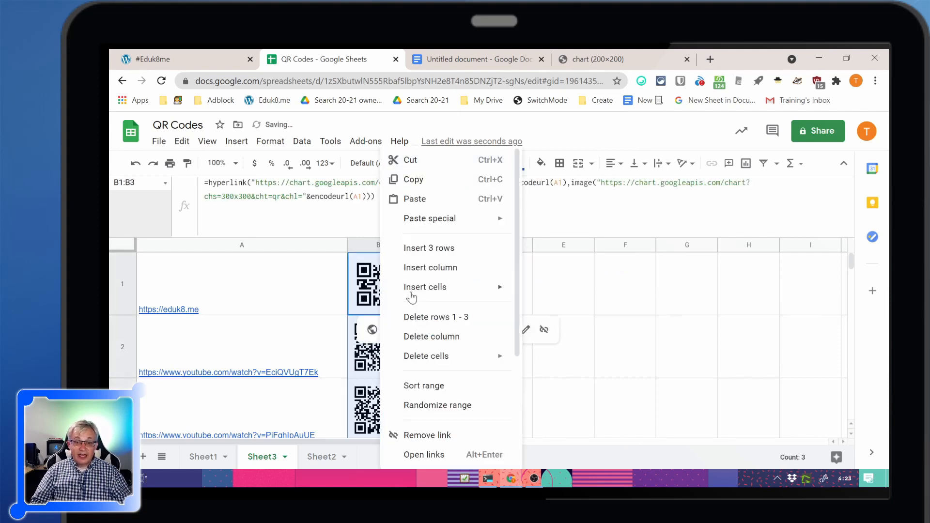
{"action": "left_click", "coordinate": [411, 178]}
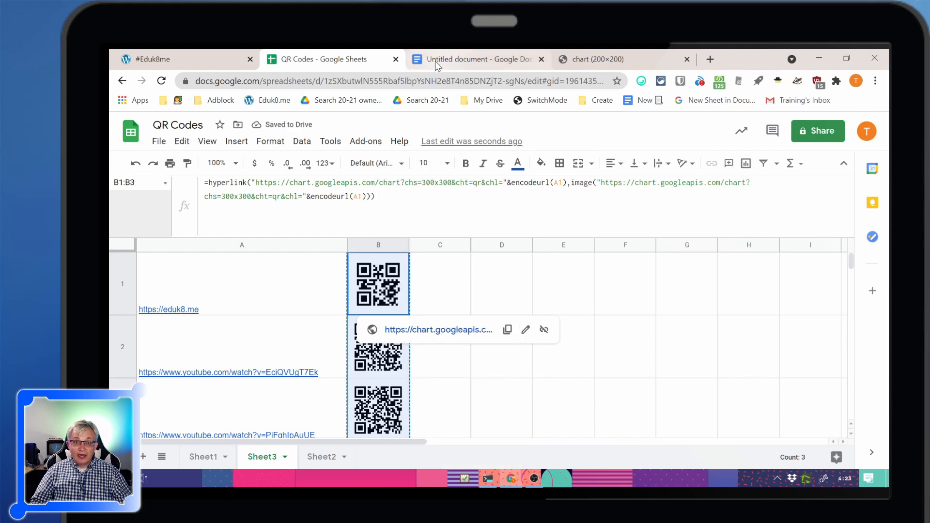
Switch to the untitled Google Docs document and paste the copied QR code cells as an unlinked table
{"action": "left_click", "coordinate": [439, 61]}
{"action": "key", "text": "ctrl+v"}
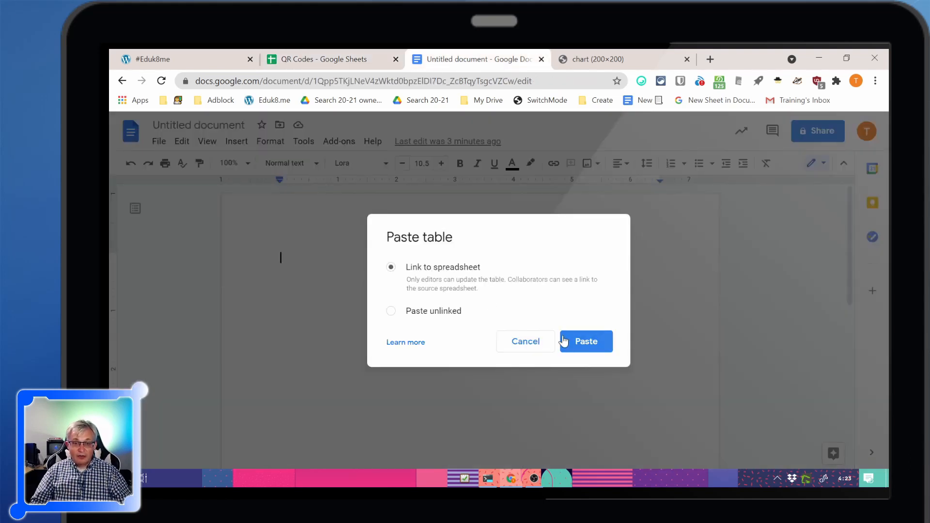
{"action": "left_click", "coordinate": [393, 312]}
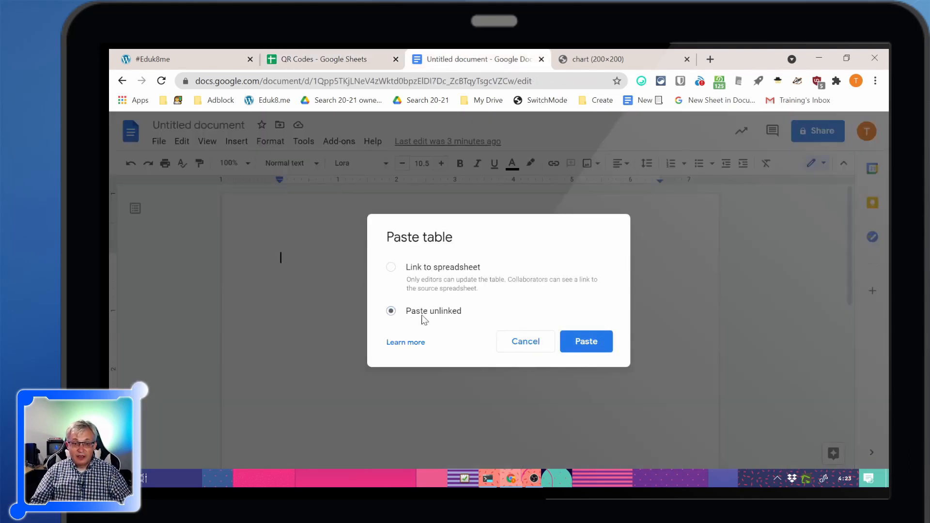
{"action": "left_click", "coordinate": [604, 350]}
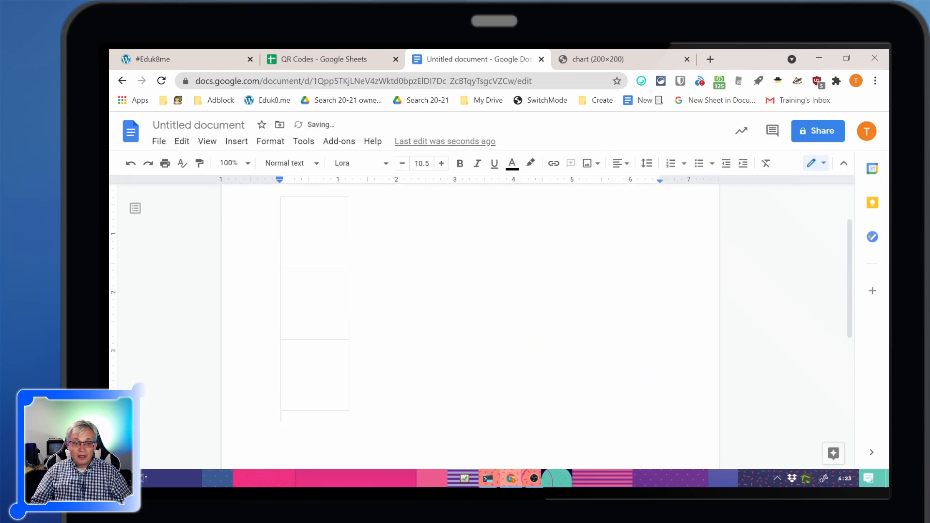
{"action": "double_click", "coordinate": [314, 257]}
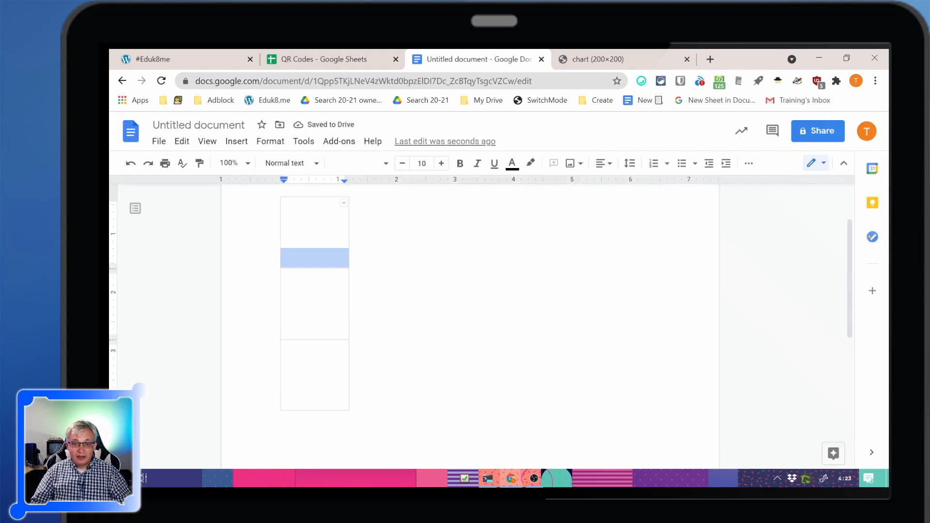
Return to the QR Codes sheet and copy only cell B1
{"action": "left_click", "coordinate": [332, 59]}
{"action": "left_click", "coordinate": [453, 339]}
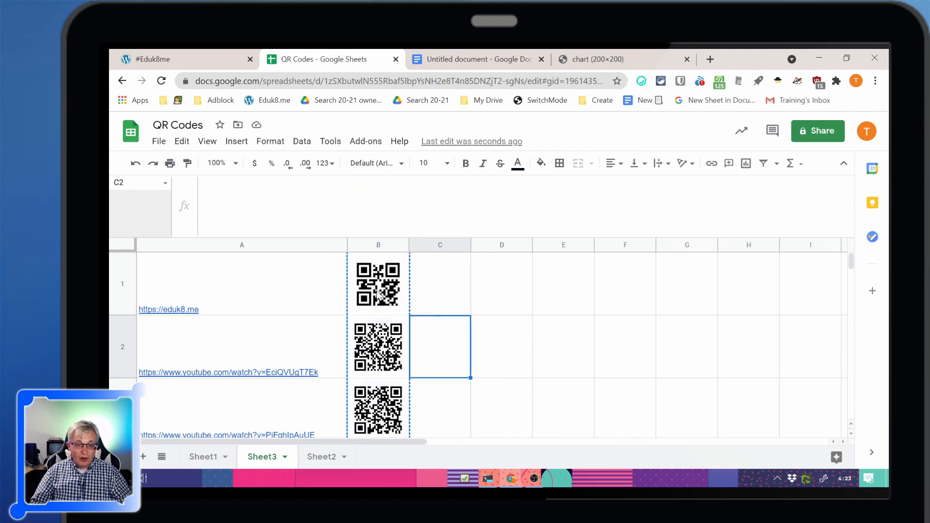
{"action": "left_click", "coordinate": [434, 272]}
{"action": "left_click", "coordinate": [390, 293]}
{"action": "right_click", "coordinate": [385, 278]}
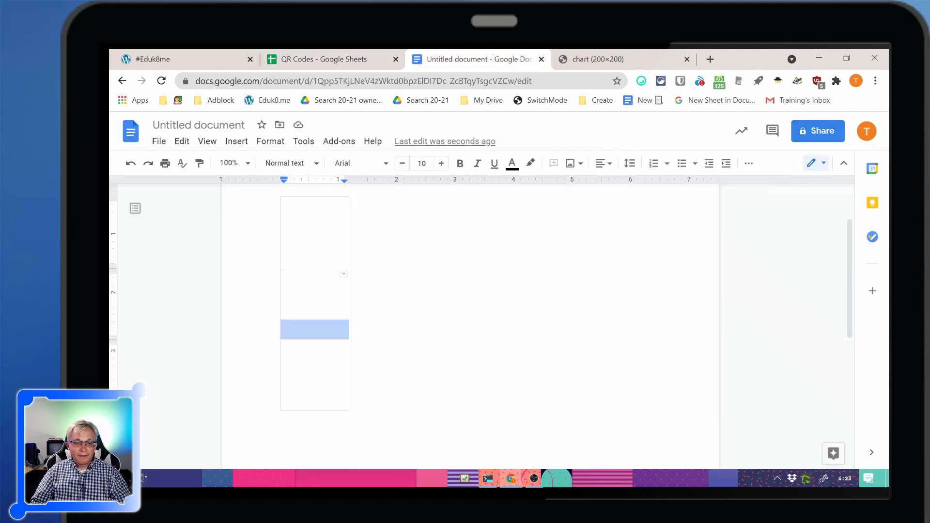
Undo the pasted table in the Google Docs document and try to paste the copied QR code cell instead
{"action": "key", "text": "ctrl+z"}
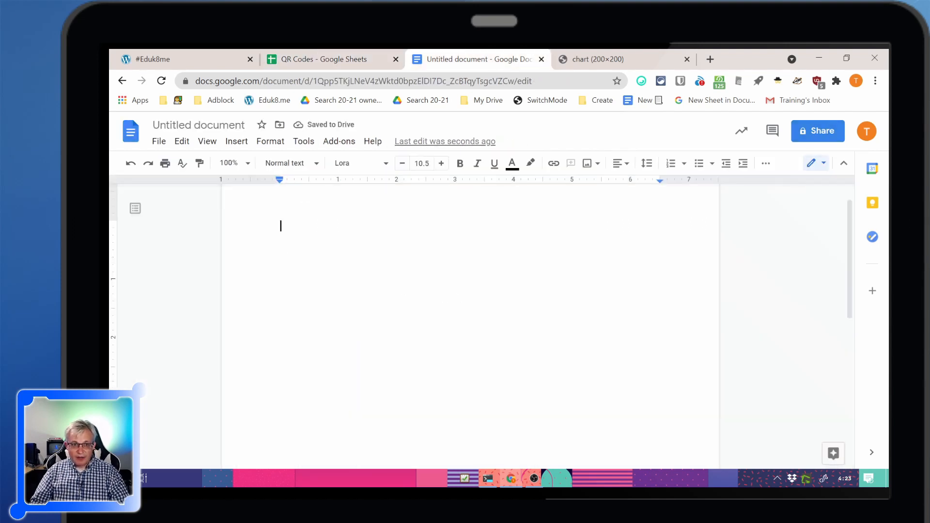
{"action": "right_click", "coordinate": [312, 250]}
{"action": "left_click", "coordinate": [361, 299]}
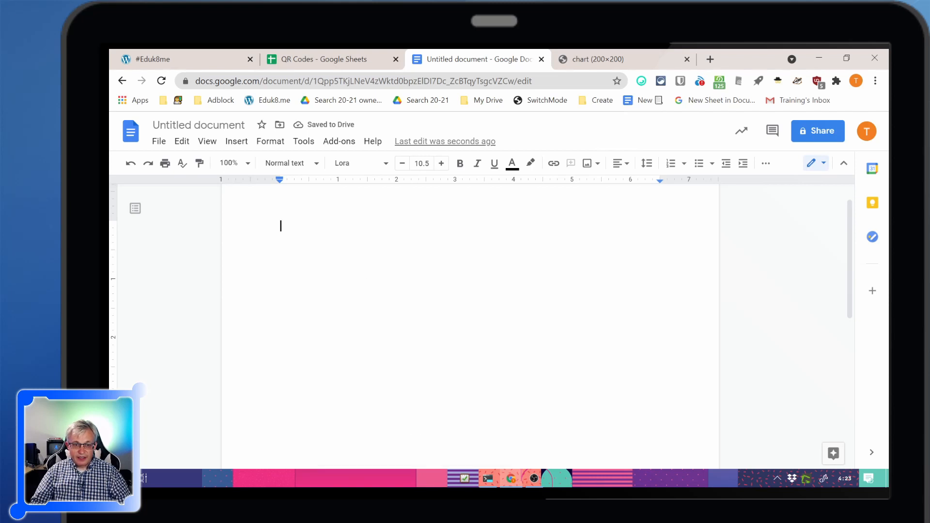
From the QR Codes sheet, open B1's chart link and copy the 300x300 QR code image
{"action": "left_click", "coordinate": [322, 62]}
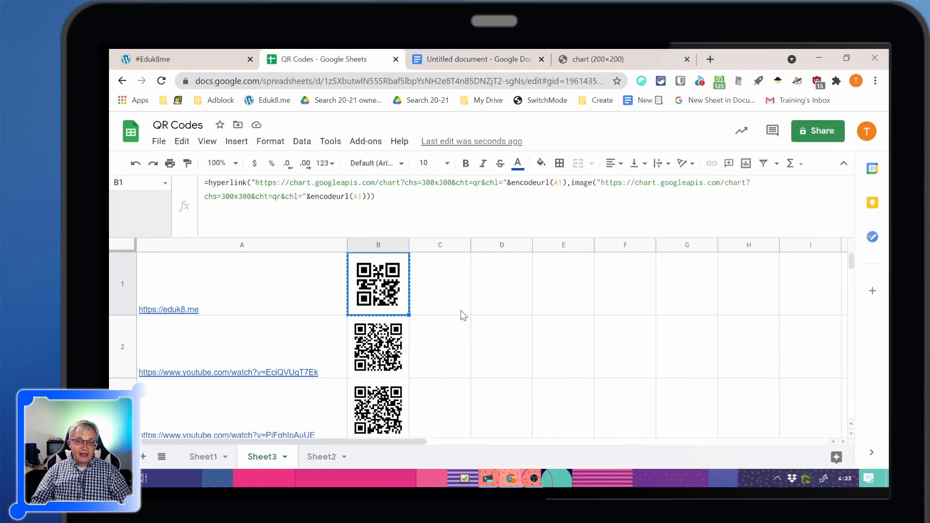
{"action": "left_click", "coordinate": [413, 330]}
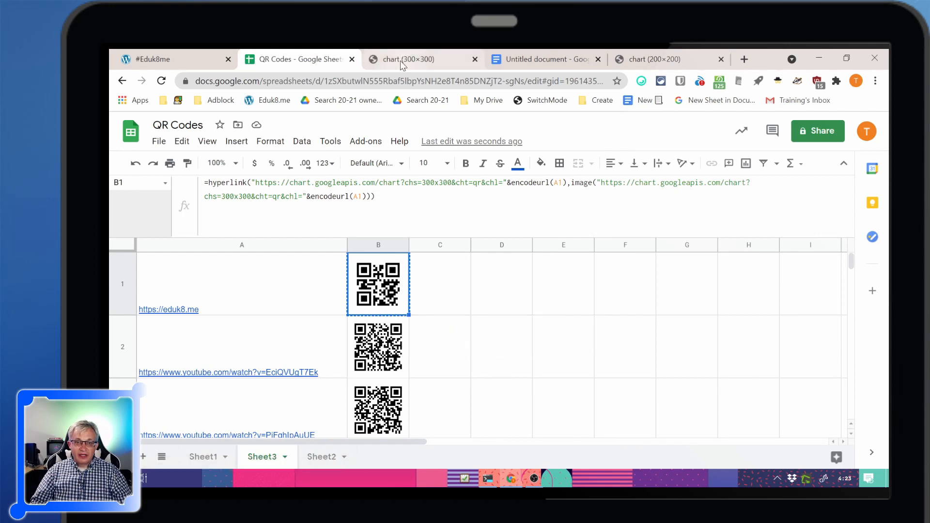
{"action": "left_click", "coordinate": [401, 61]}
{"action": "right_click", "coordinate": [490, 287]}
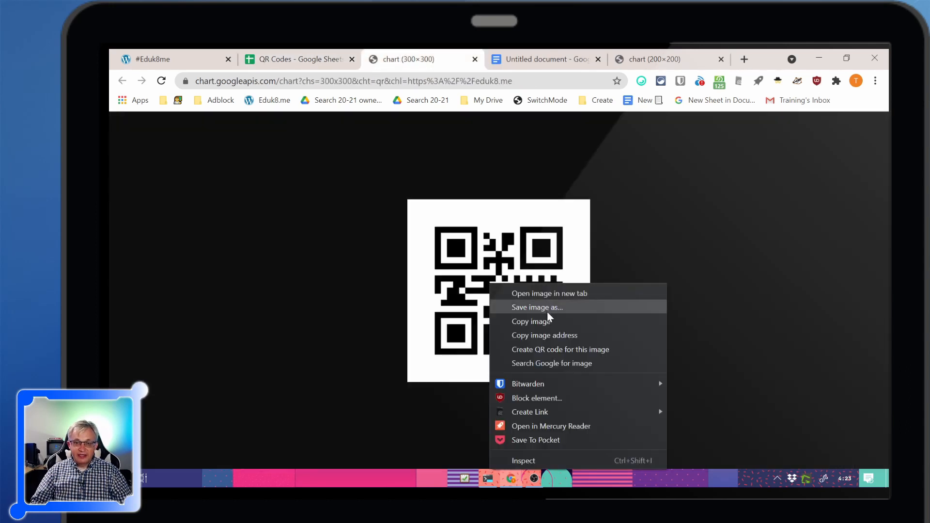
{"action": "left_click", "coordinate": [553, 327]}
Paste the copied QR code image into the Google Docs document and scale it down to about half its size
{"action": "left_click", "coordinate": [543, 57]}
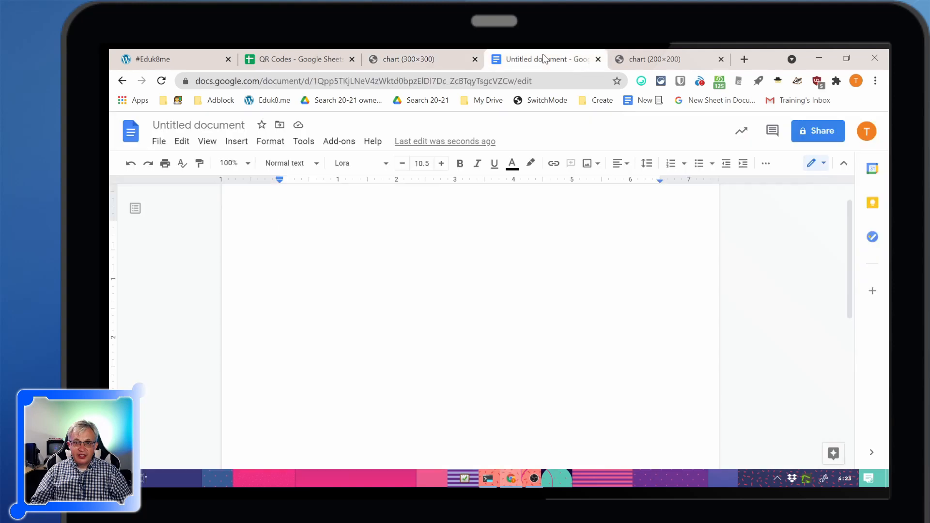
{"action": "key", "text": "ctrl+v"}
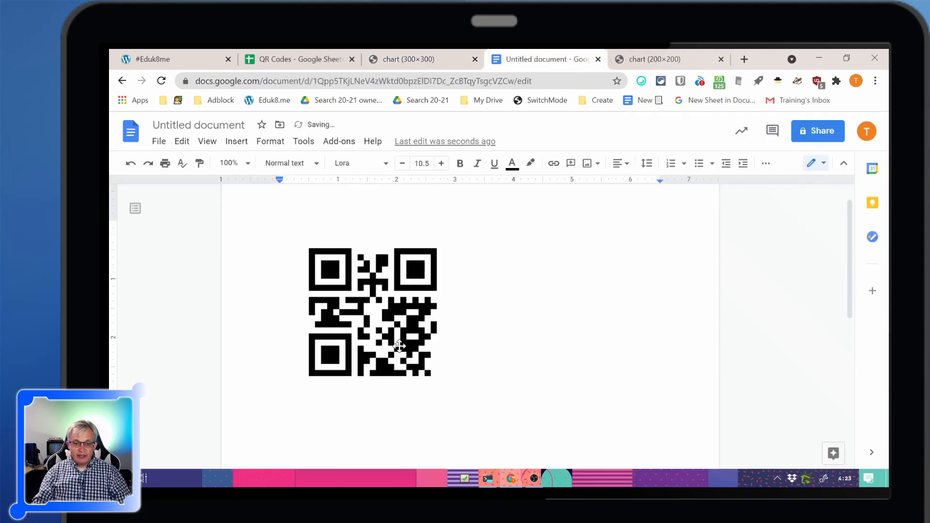
{"action": "left_click", "coordinate": [395, 348]}
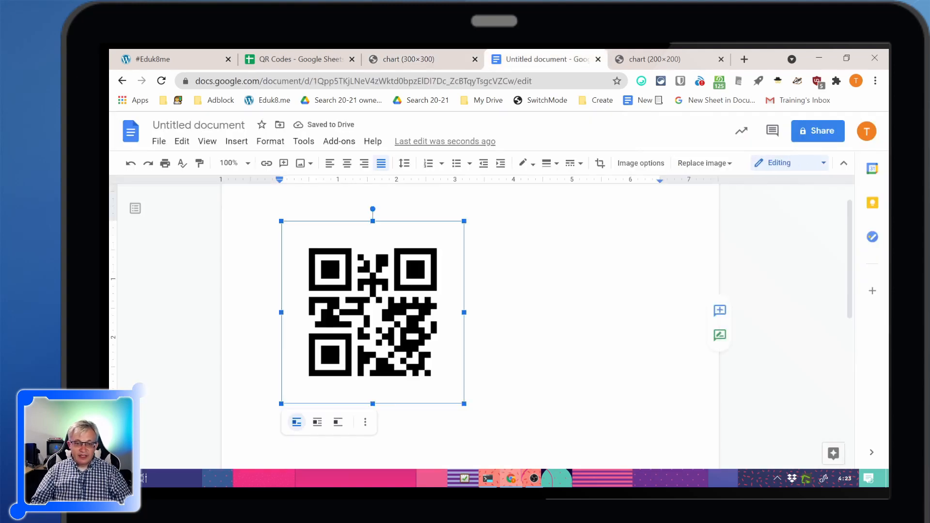
{"action": "left_click_drag", "start_coordinate": [464, 403], "coordinate": [372, 311]}
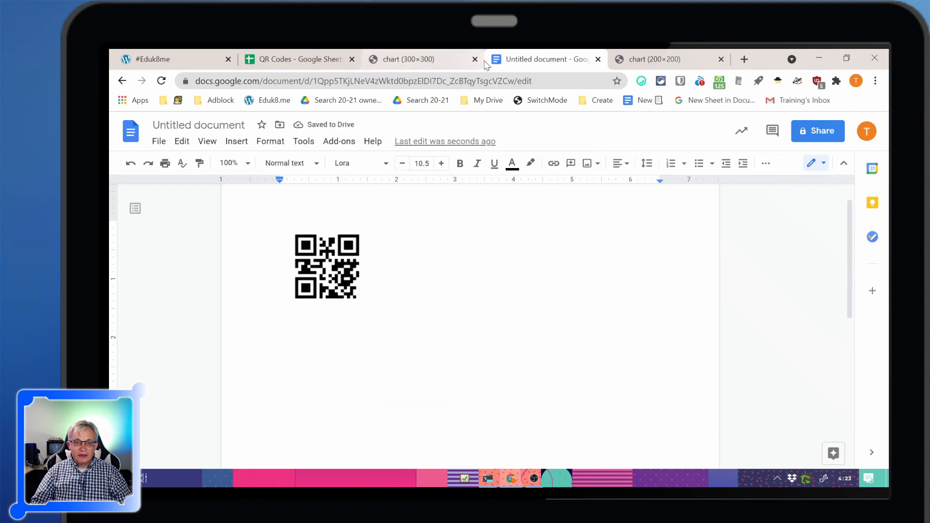
Add the QR images from B2's and B3's chart links beside the first one in the document, scaled down, and close the 300x300 chart tabs
{"action": "left_click", "coordinate": [410, 395]}
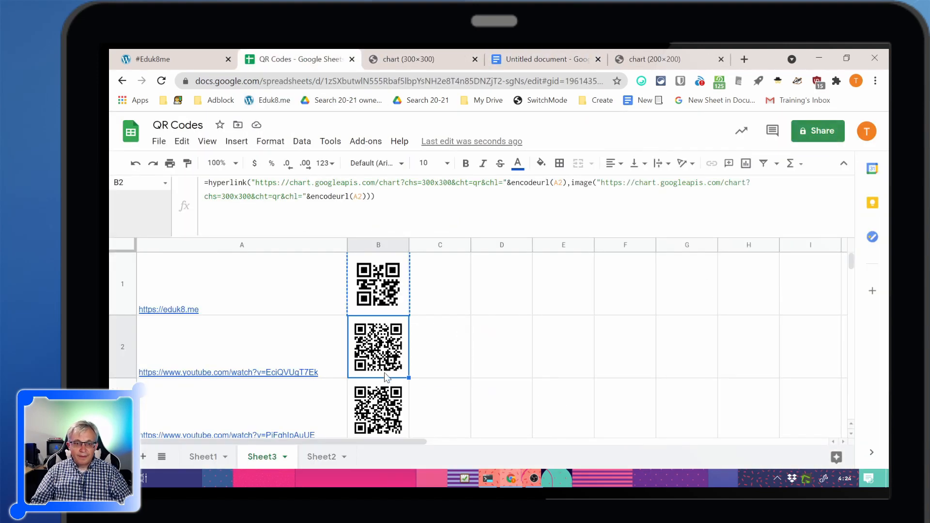
{"action": "left_click", "coordinate": [386, 406]}
{"action": "scroll", "coordinate": [385, 388], "scroll_direction": "down", "scroll_amount": 1}
{"action": "scroll", "coordinate": [386, 359], "scroll_direction": "up", "scroll_amount": 1}
{"action": "left_click", "coordinate": [426, 392]}
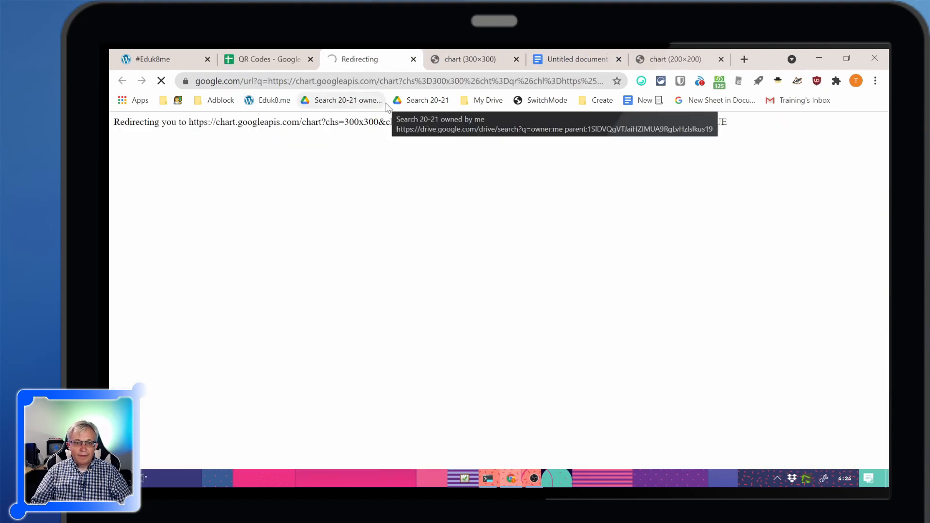
{"action": "right_click", "coordinate": [500, 291]}
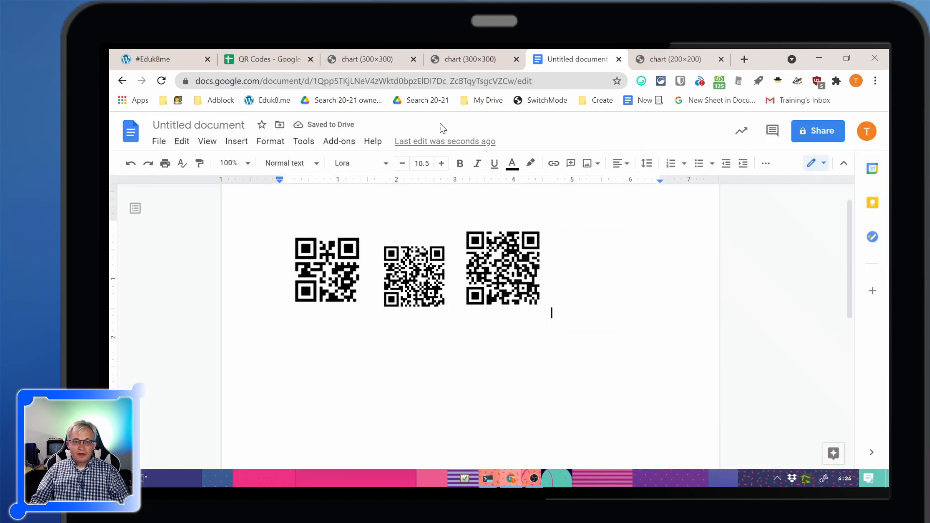
{"action": "left_click", "coordinate": [515, 59]}
{"action": "left_click", "coordinate": [413, 59]}
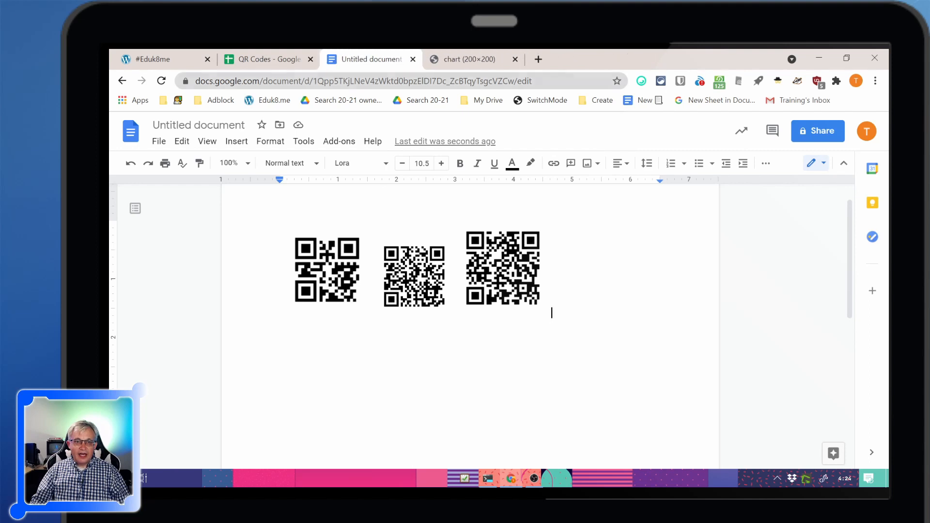
Return to the QR Codes sheet and check the available add-ons, including Form Mule - Email Merge Utility
{"action": "left_click", "coordinate": [260, 66]}
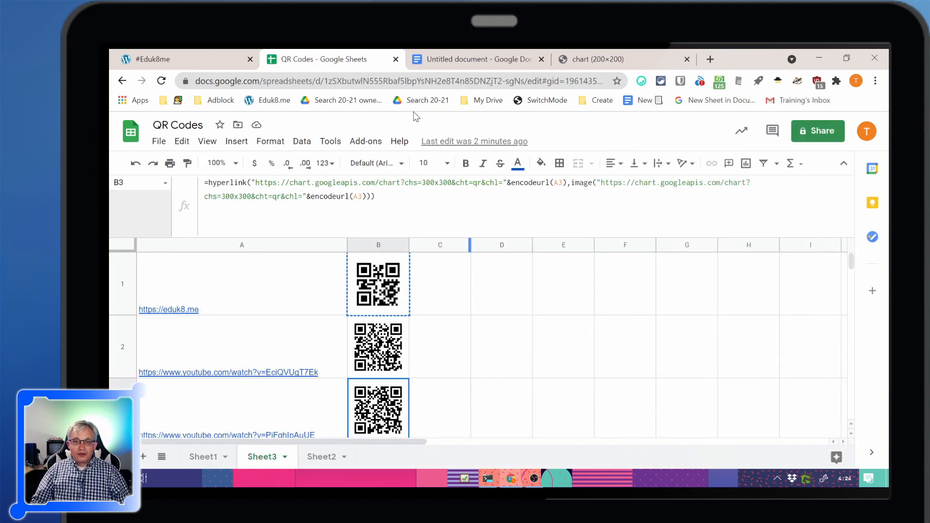
{"action": "left_click", "coordinate": [367, 145]}
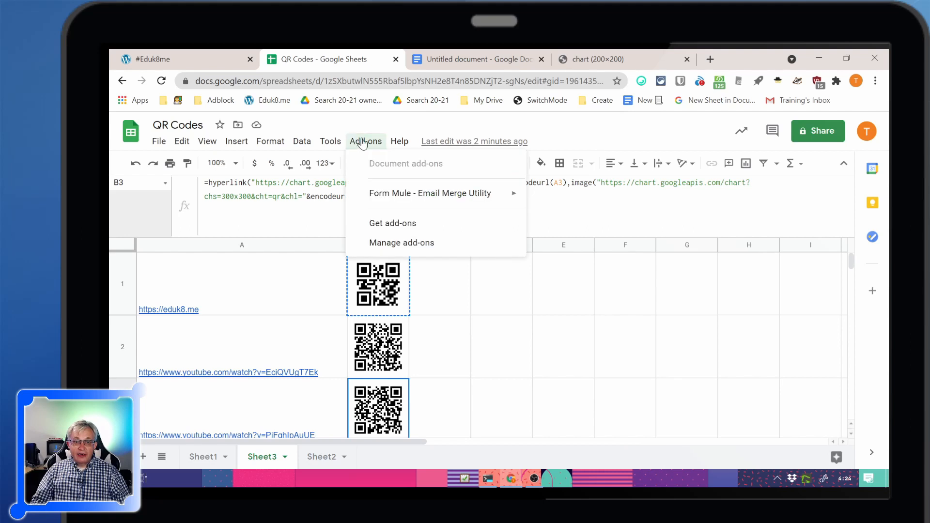
{"action": "mouse_move", "coordinate": [504, 194]}
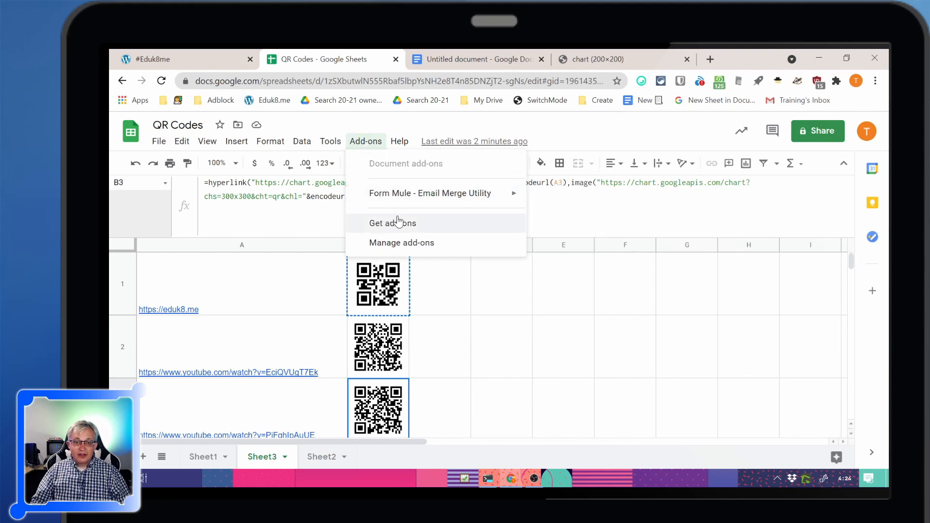
{"action": "left_click", "coordinate": [365, 137]}
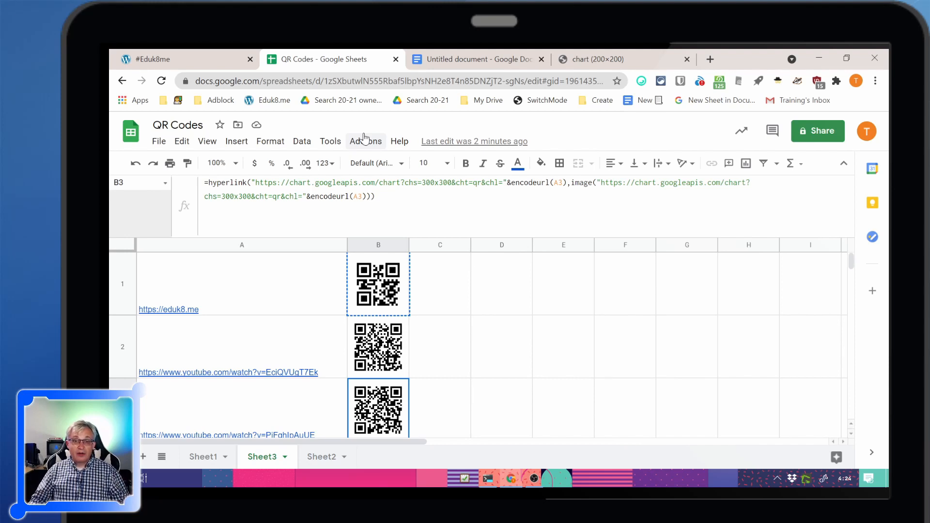
{"action": "mouse_move", "coordinate": [329, 353]}
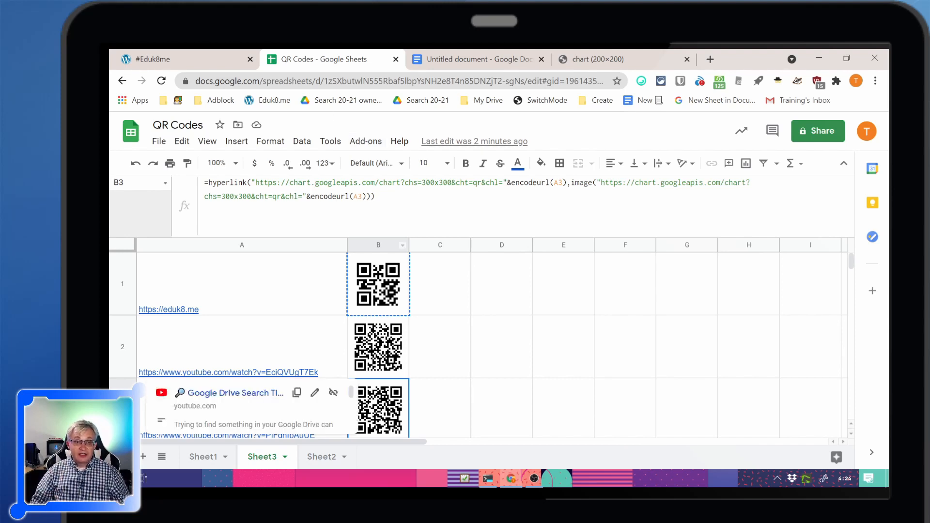
Examine the chart.googleapis.com part of B3's formula and the source link in A3
{"action": "left_click_drag", "start_coordinate": [290, 183], "coordinate": [375, 183]}
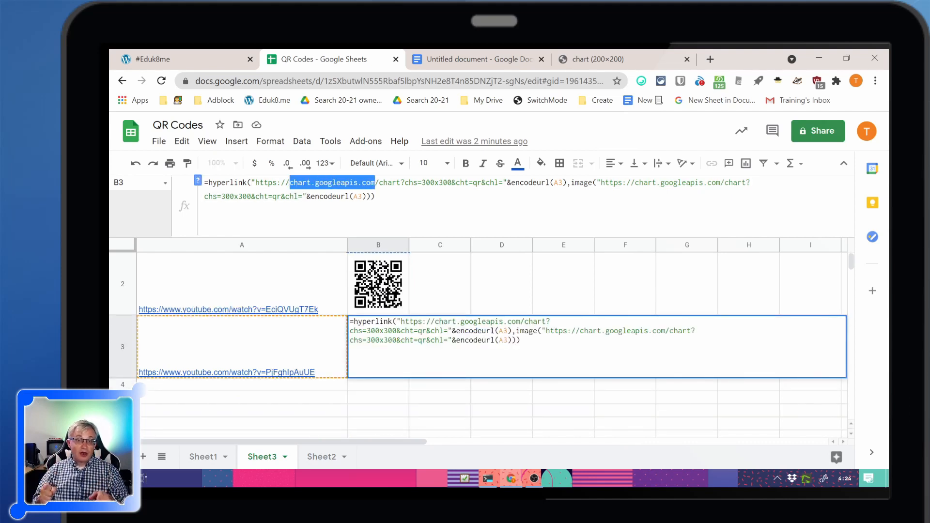
{"action": "left_click", "coordinate": [426, 279]}
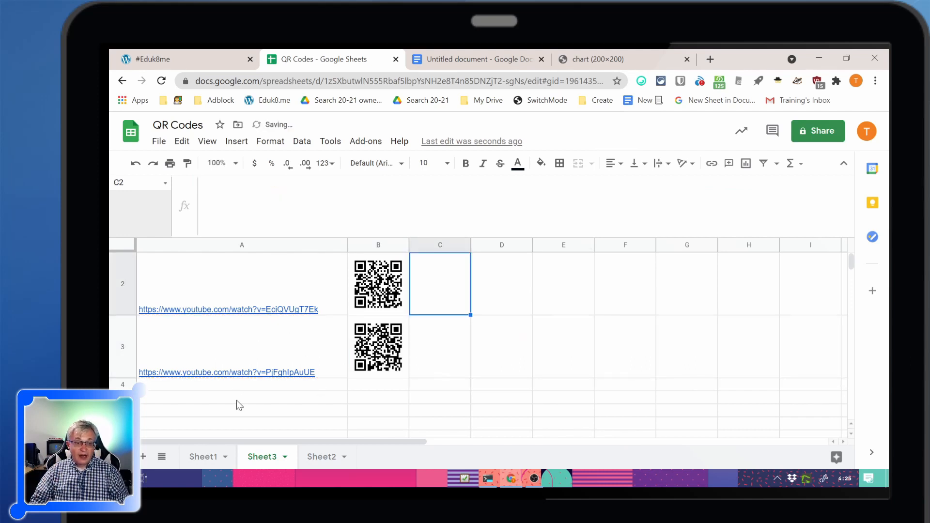
{"action": "left_click", "coordinate": [289, 376]}
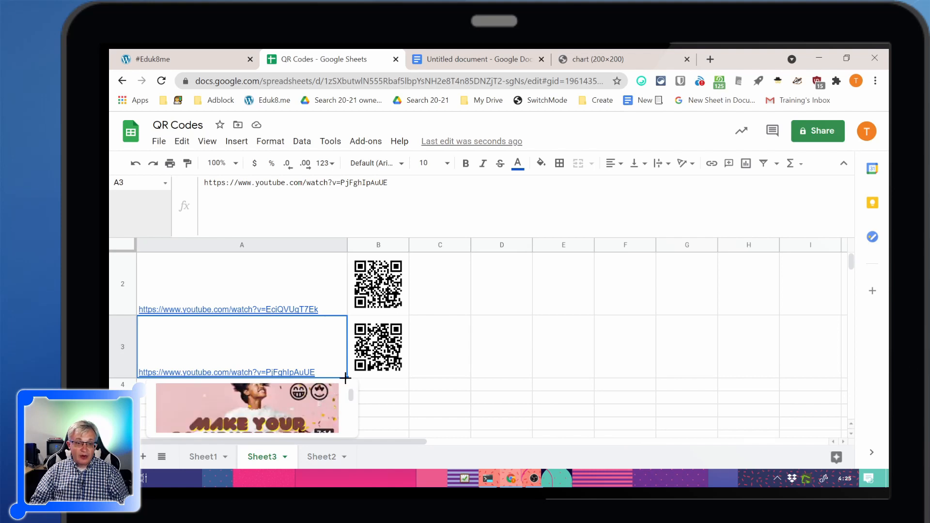
{"action": "left_click", "coordinate": [440, 386]}
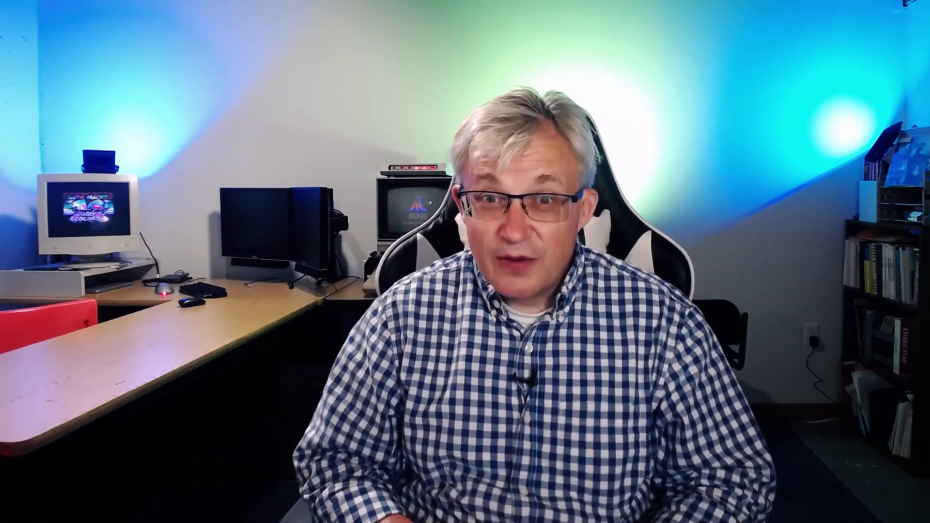